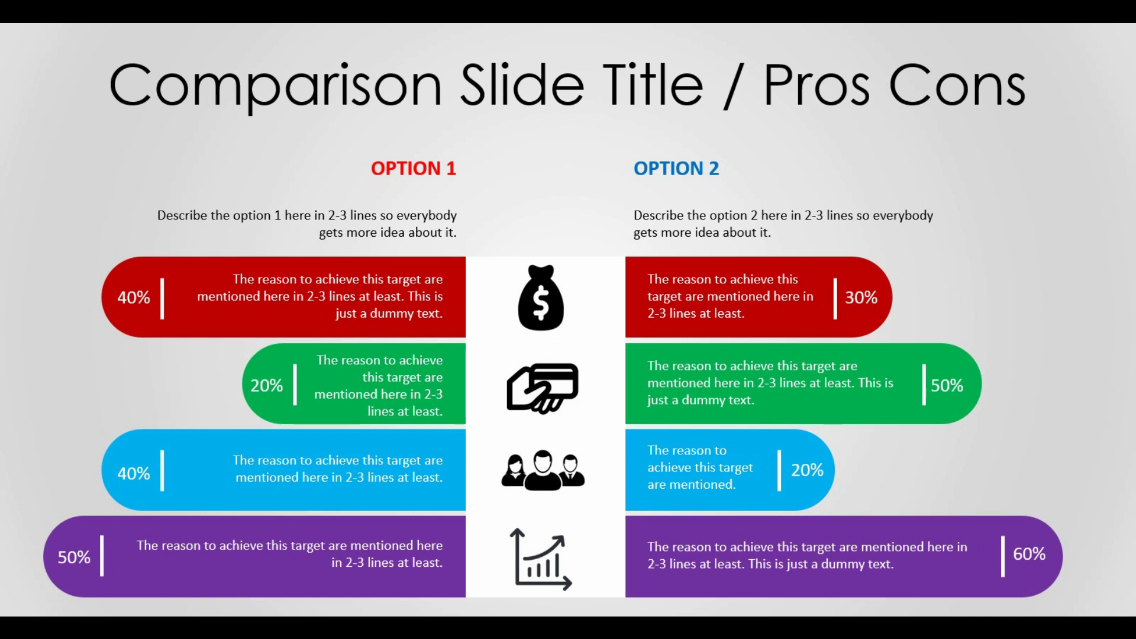
Advance the slide show past the Pros/Cons slide and exit back to editing it
{"action": "key", "text": "Right"}
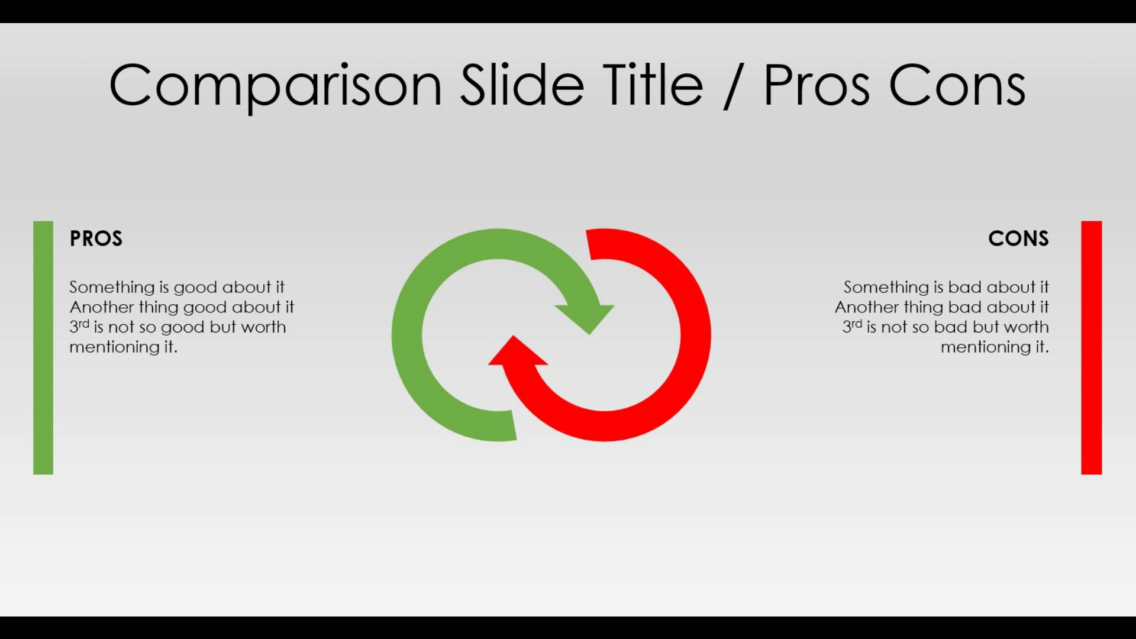
{"action": "key", "text": "Right"}
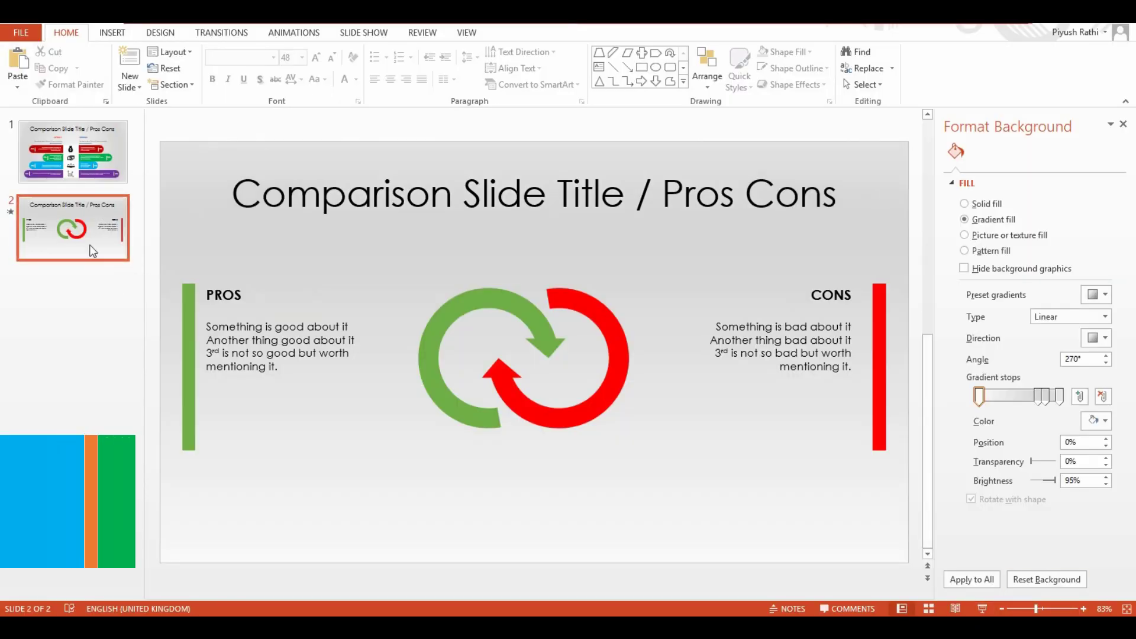
Add a new slide after slide 2 and draw a long rounded rectangle near its top
{"action": "right_click", "coordinate": [94, 247]}
{"action": "left_click", "coordinate": [135, 330]}
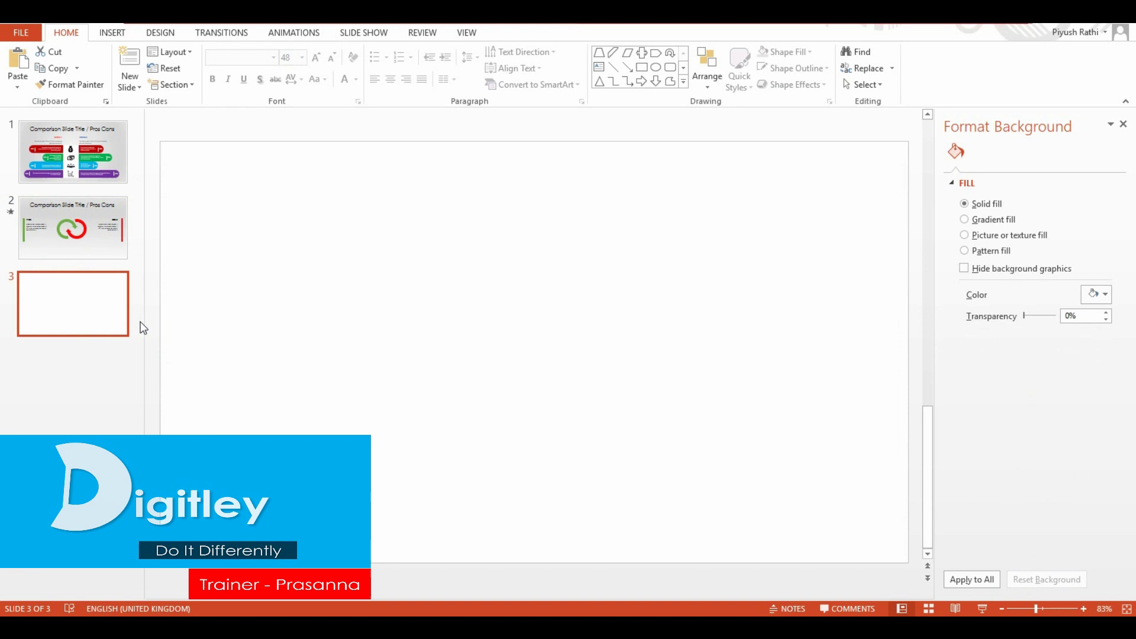
{"action": "left_click", "coordinate": [113, 33]}
{"action": "left_click", "coordinate": [242, 65]}
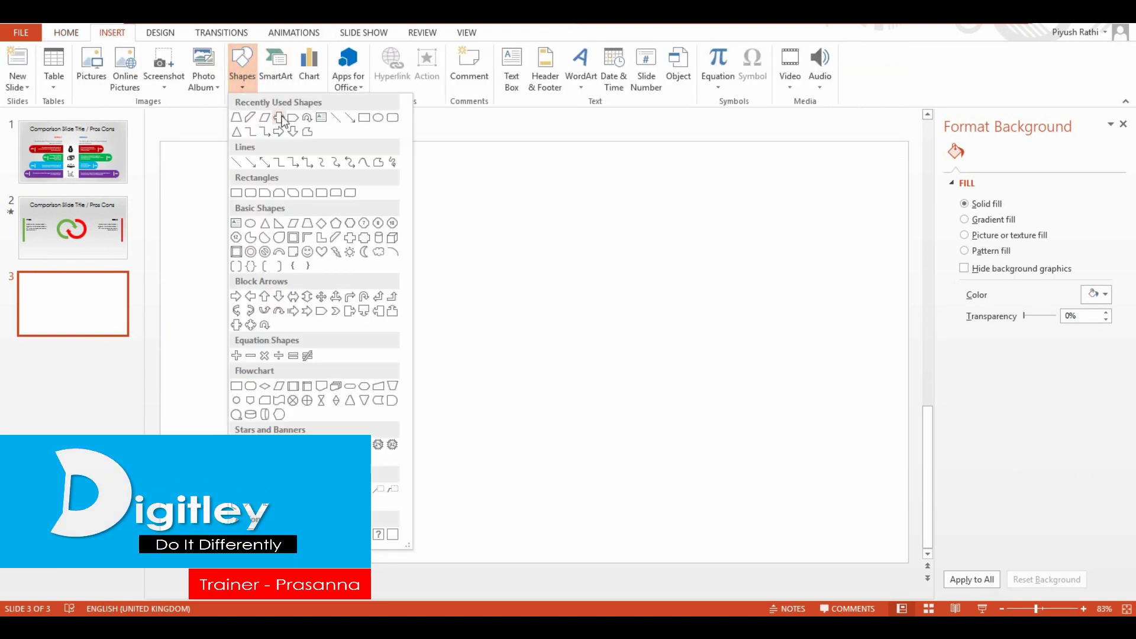
{"action": "left_click", "coordinate": [392, 122]}
{"action": "left_click_drag", "start_coordinate": [277, 228], "coordinate": [743, 289]}
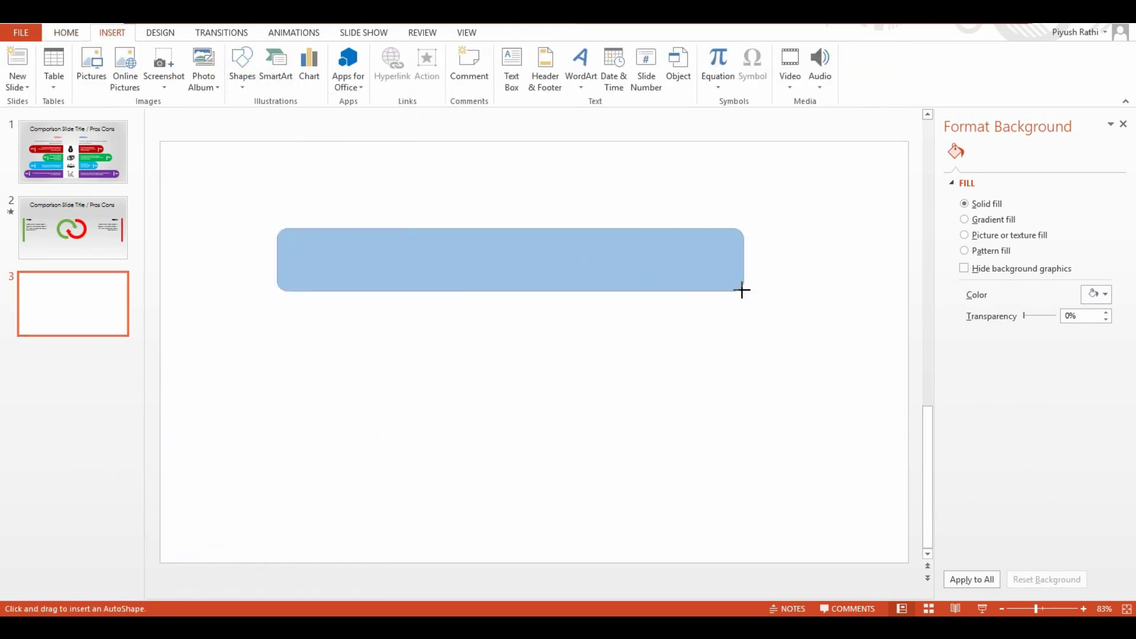
Round the bar into a pill, fill it dark red, widen it and place a copy below
{"action": "left_click_drag", "start_coordinate": [287, 228], "coordinate": [350, 233]}
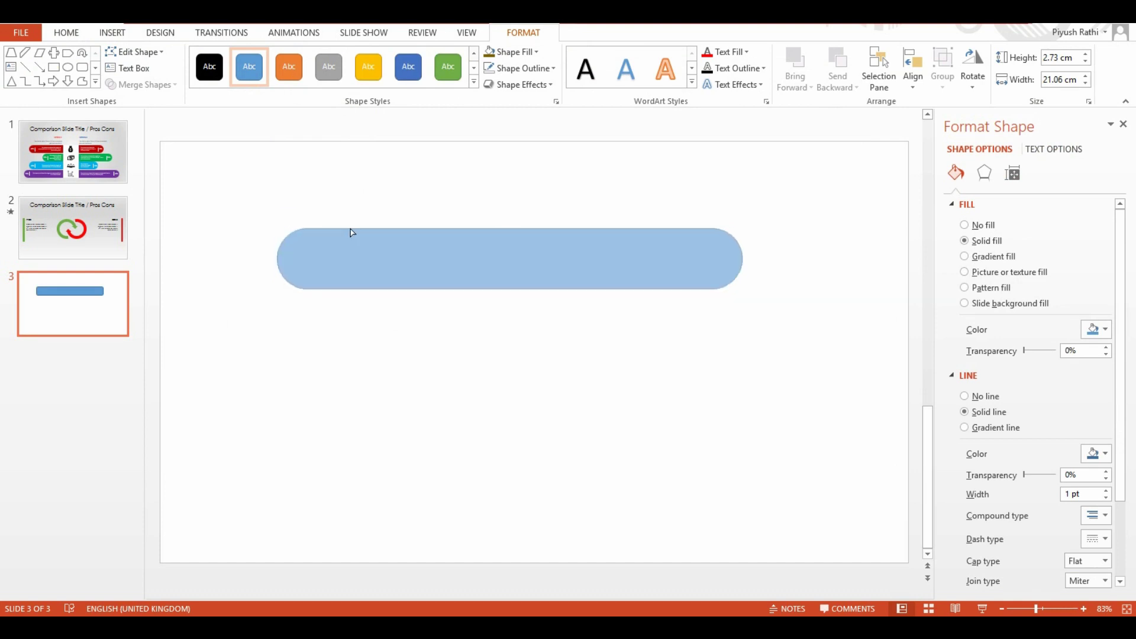
{"action": "left_click_drag", "start_coordinate": [413, 263], "coordinate": [417, 279]}
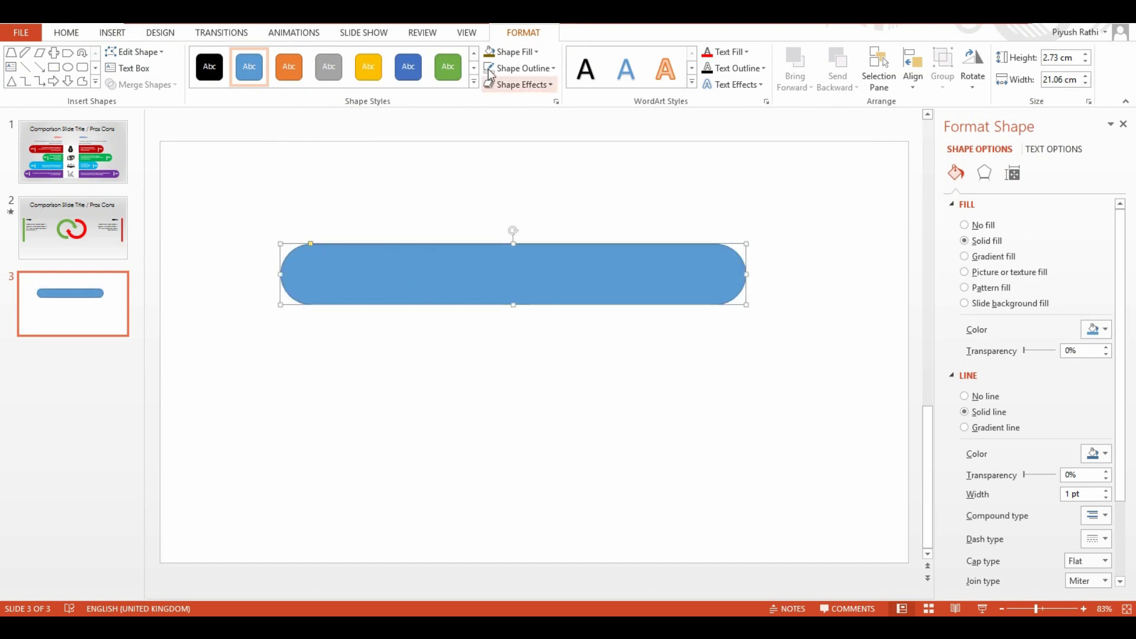
{"action": "left_click", "coordinate": [513, 52]}
{"action": "left_click", "coordinate": [489, 163]}
{"action": "left_click_drag", "start_coordinate": [745, 274], "coordinate": [852, 276]}
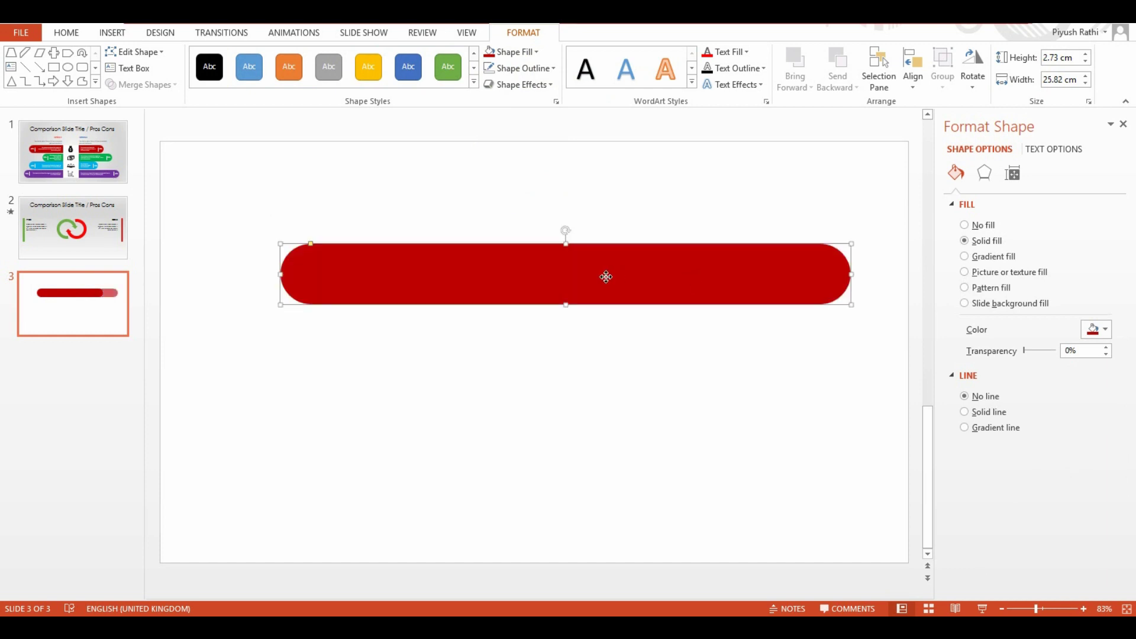
{"action": "mouse_move", "coordinate": [604, 274]}
{"action": "left_mouse_down"}
{"action": "mouse_move", "coordinate": [591, 297]}
{"action": "mouse_move", "coordinate": [553, 318]}
{"action": "mouse_move", "coordinate": [542, 362]}
{"action": "left_mouse_up"}
Make the lower bar green and duplicate both bars below the originals
{"action": "left_click", "coordinate": [501, 59]}
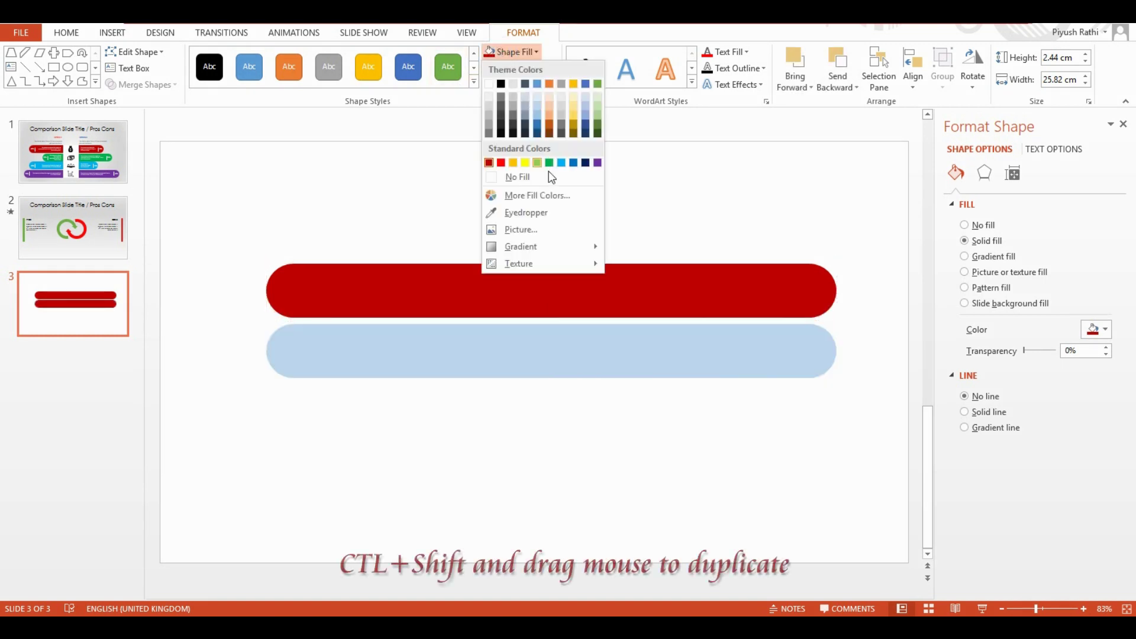
{"action": "left_click", "coordinate": [550, 163]}
{"action": "left_click", "coordinate": [503, 298], "text": "shift"}
{"action": "left_click_drag", "start_coordinate": [500, 306], "coordinate": [501, 411]}
Fill the third bar light blue and the bottom bar purple
{"action": "left_click", "coordinate": [364, 408]}
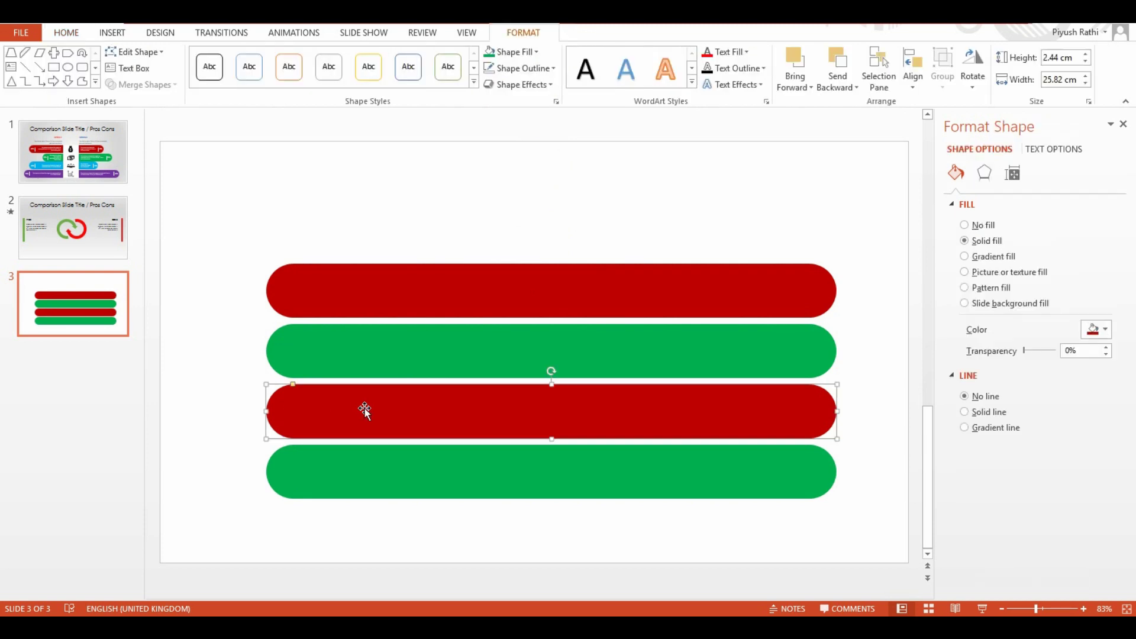
{"action": "left_click", "coordinate": [500, 53]}
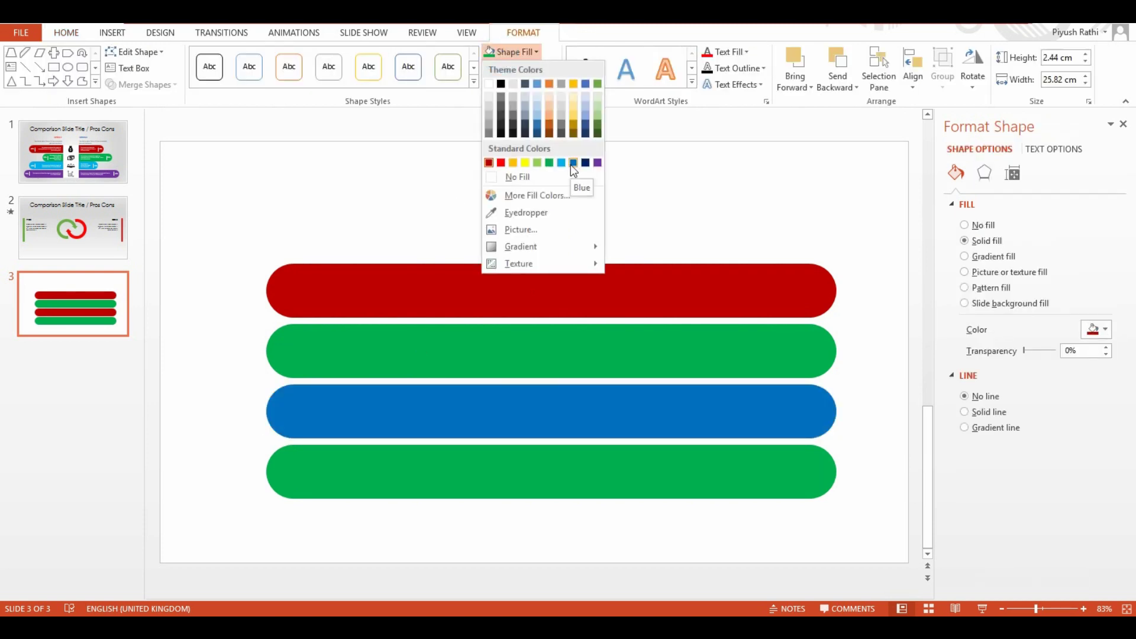
{"action": "left_click", "coordinate": [561, 164]}
{"action": "left_click", "coordinate": [508, 461]}
{"action": "left_click", "coordinate": [513, 52]}
{"action": "left_click", "coordinate": [598, 163]}
Nudge the red bar left and the green bar right
{"action": "left_click", "coordinate": [426, 298]}
{"action": "key", "text": "Left"}
{"action": "key", "text": "Left"}
{"action": "key", "text": "Left"}
{"action": "key", "text": "Left"}
{"action": "key", "text": "Left"}
{"action": "left_click", "coordinate": [444, 349]}
{"action": "key", "text": "Right"}
{"action": "key", "text": "Right"}
{"action": "key", "text": "Right"}
Shift and resize the blue, purple and green bars so their lengths vary, purple longest
{"action": "left_click", "coordinate": [428, 409]}
{"action": "left_click_drag", "start_coordinate": [428, 408], "coordinate": [393, 410]}
{"action": "left_click_drag", "start_coordinate": [790, 412], "coordinate": [756, 413]}
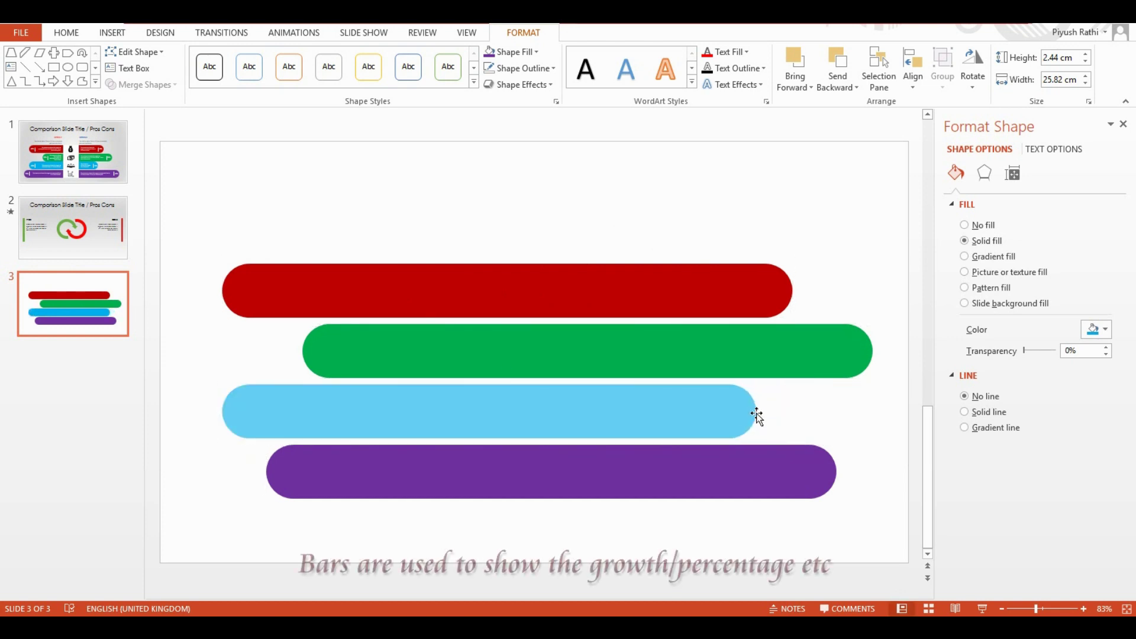
{"action": "left_click", "coordinate": [478, 478]}
{"action": "left_click_drag", "start_coordinate": [478, 478], "coordinate": [409, 479]}
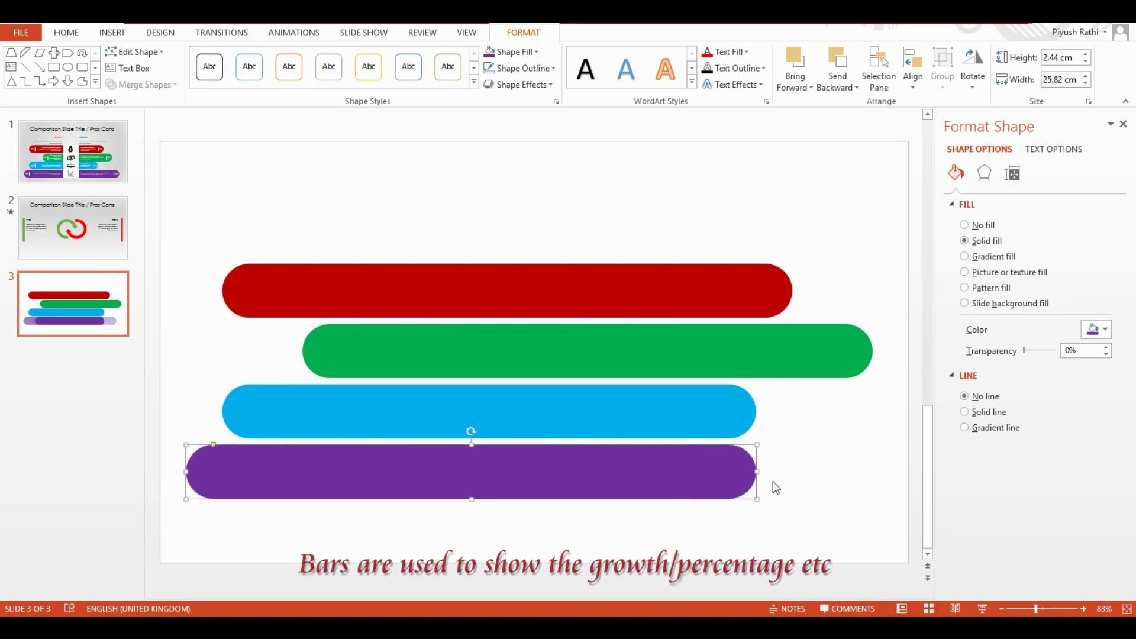
{"action": "left_click_drag", "start_coordinate": [756, 474], "coordinate": [887, 470]}
{"action": "left_click", "coordinate": [870, 350]}
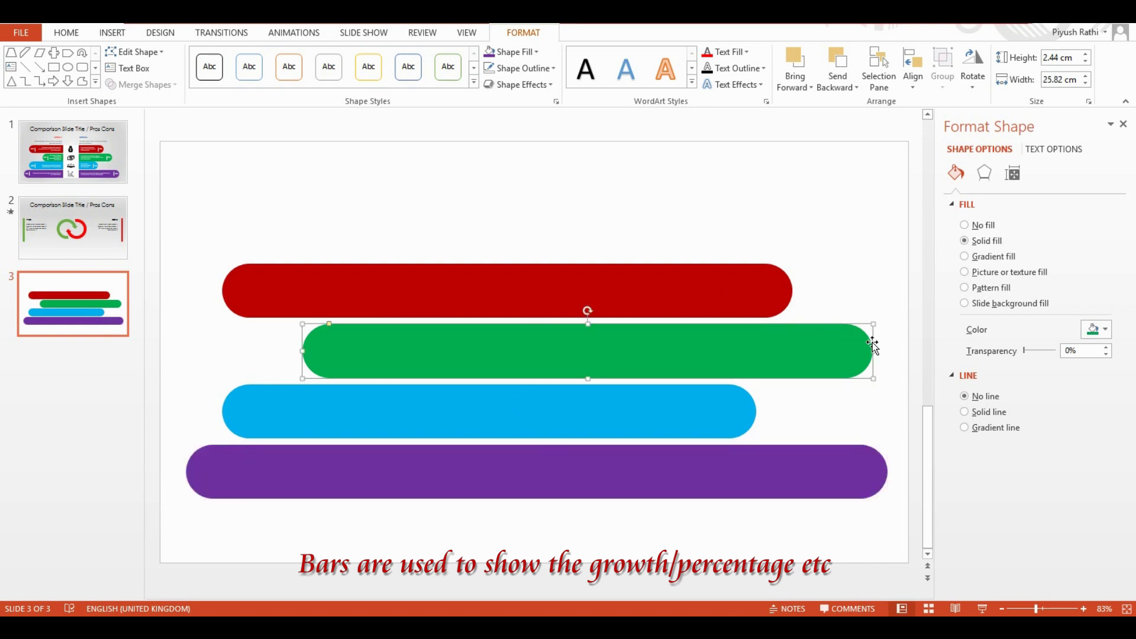
{"action": "left_click_drag", "start_coordinate": [873, 350], "coordinate": [837, 351]}
Select all four bars and move the stack lower on the slide
{"action": "left_click", "coordinate": [248, 313], "text": "shift"}
{"action": "left_click", "coordinate": [358, 400], "text": "shift"}
{"action": "left_click", "coordinate": [376, 450], "text": "shift"}
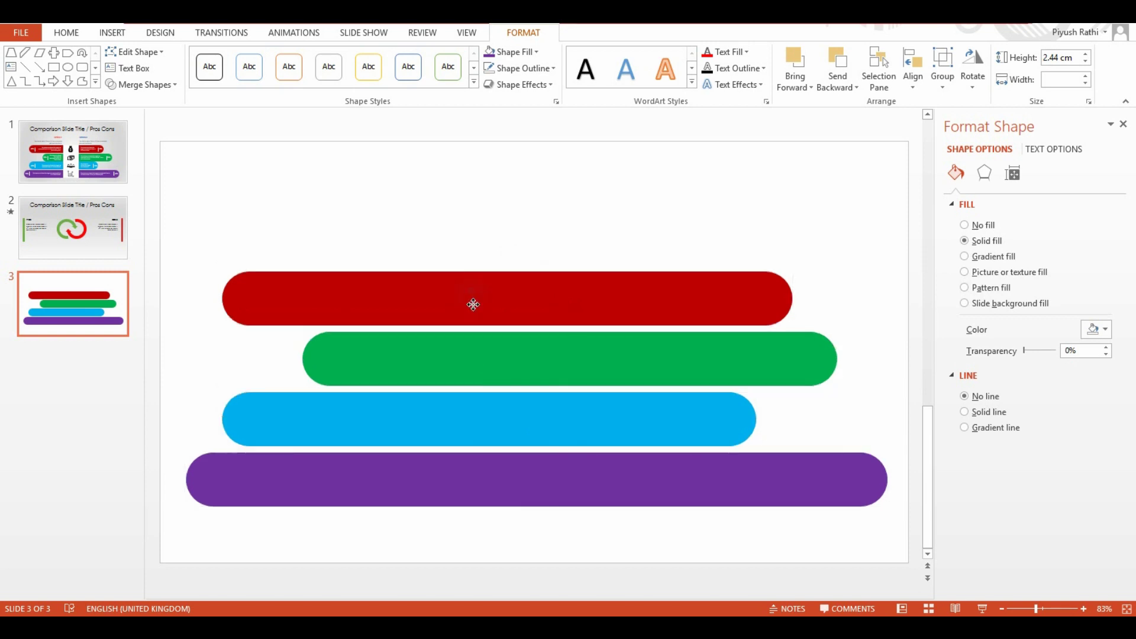
{"action": "left_click_drag", "start_coordinate": [471, 320], "coordinate": [471, 348]}
{"action": "key", "text": "Escape"}
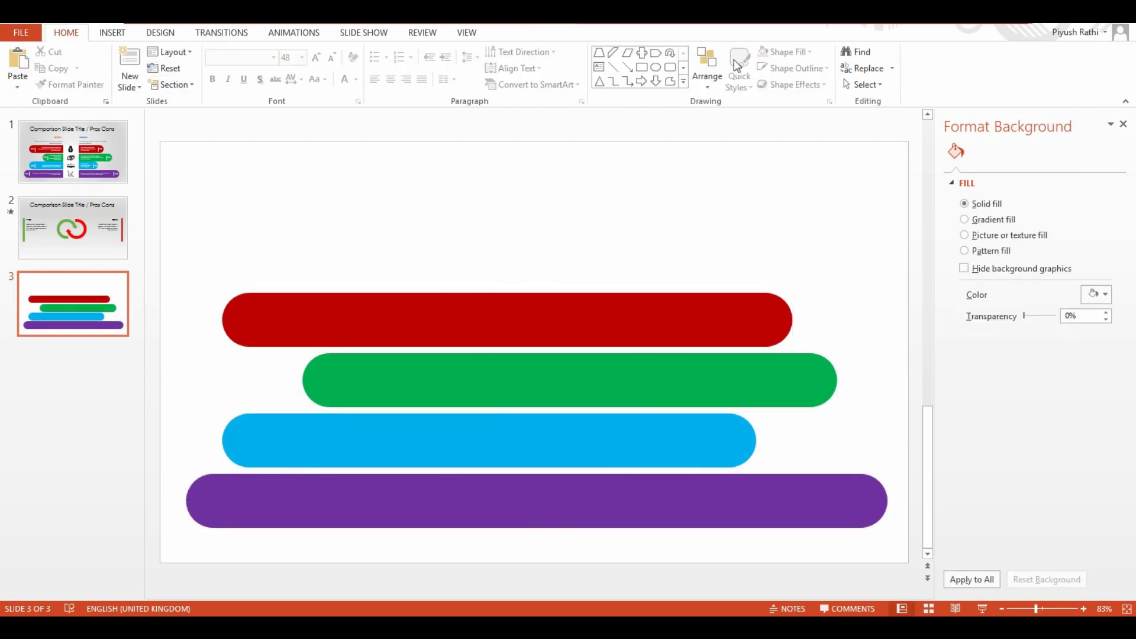
Draw a tall rectangle across the middle of the four bars
{"action": "left_click", "coordinate": [641, 67]}
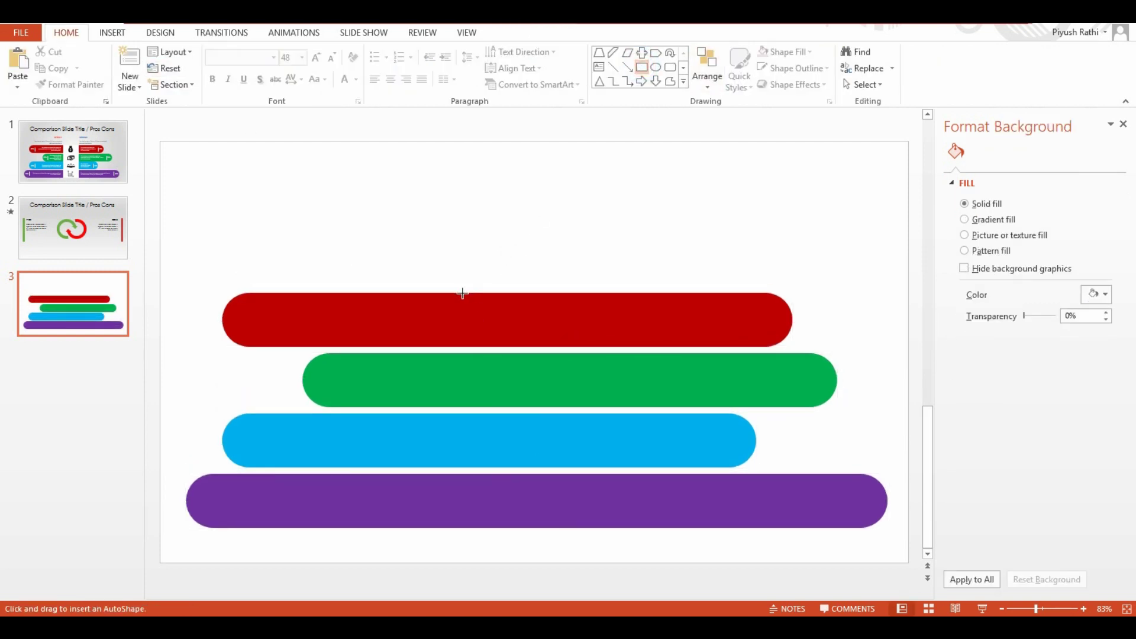
{"action": "left_click_drag", "start_coordinate": [535, 345], "coordinate": [579, 526]}
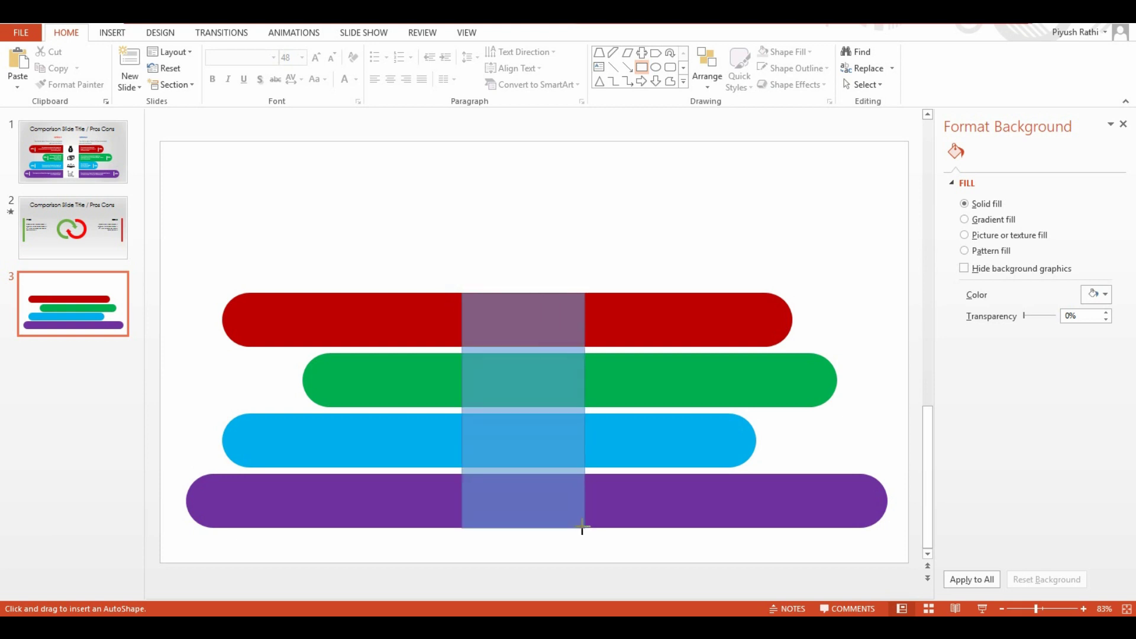
{"action": "left_click_drag", "start_coordinate": [579, 527], "coordinate": [580, 528]}
{"action": "left_click_drag", "start_coordinate": [525, 451], "coordinate": [537, 451]}
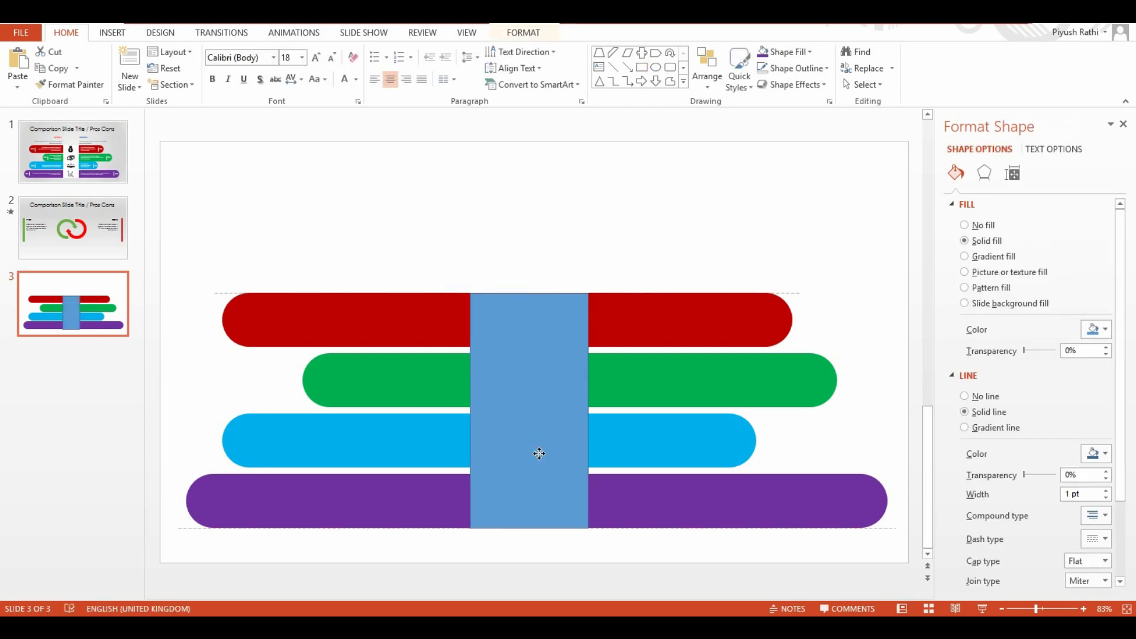
Give the rectangle no outline and a white fill
{"action": "left_click", "coordinate": [524, 33]}
{"action": "left_click", "coordinate": [519, 68]}
{"action": "left_click", "coordinate": [509, 190]}
{"action": "left_click", "coordinate": [514, 51]}
{"action": "left_click", "coordinate": [507, 172]}
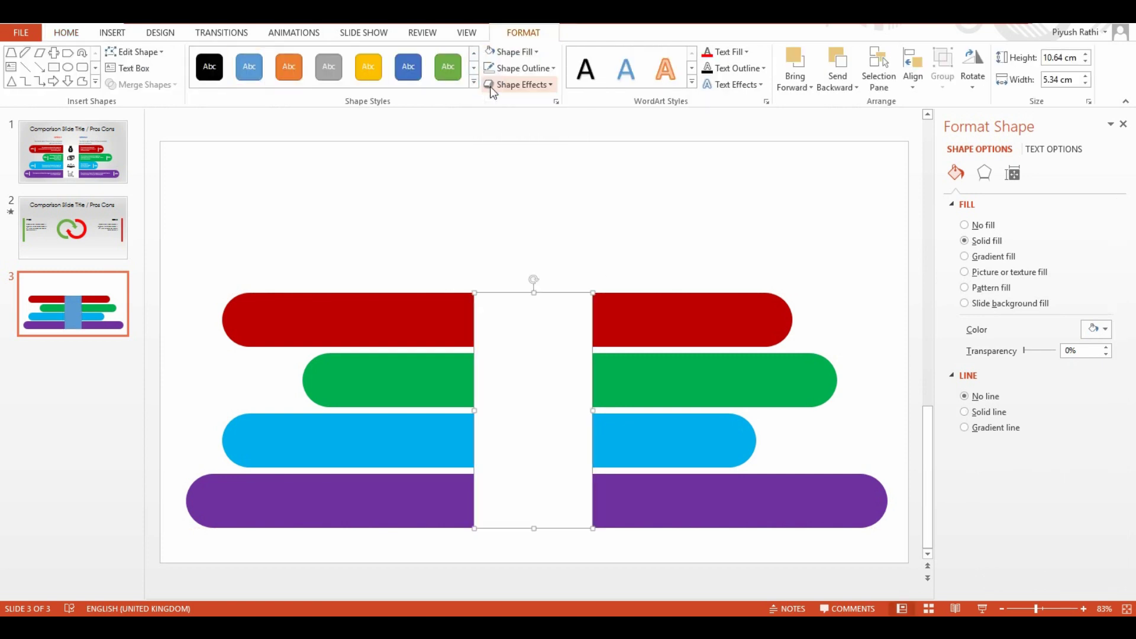
{"action": "key", "text": "Escape"}
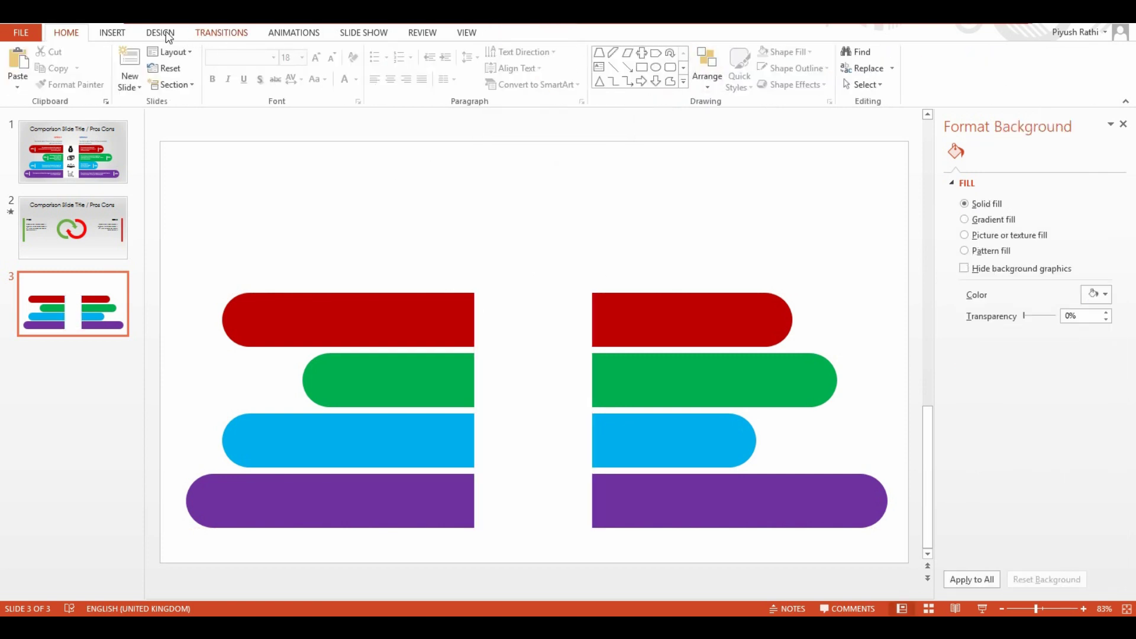
{"action": "left_click", "coordinate": [167, 35]}
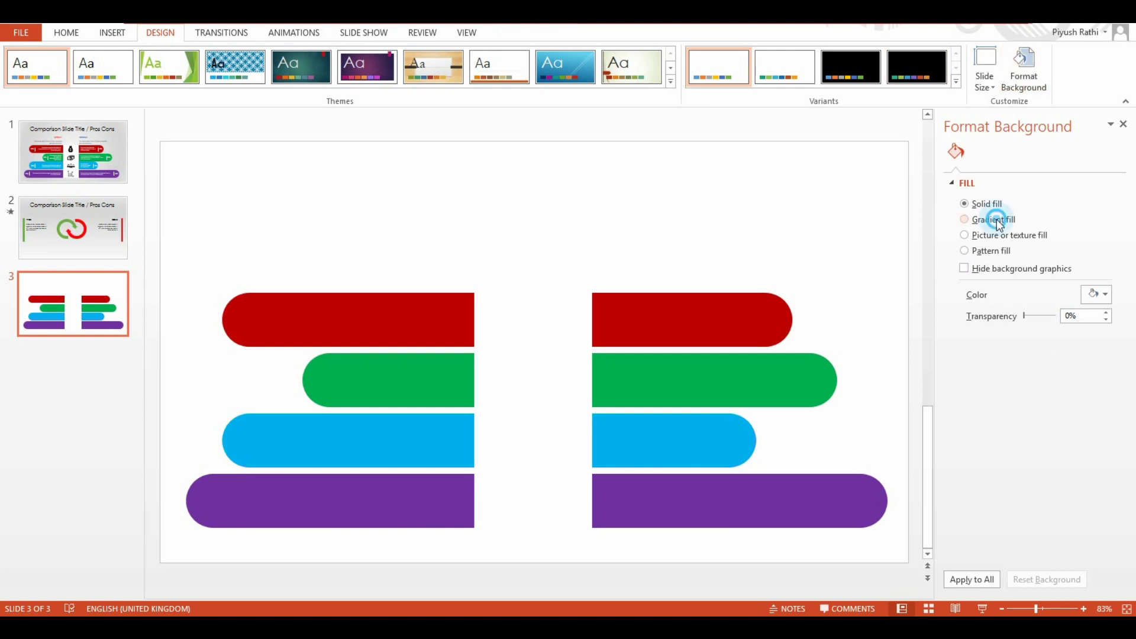
Give the slide background a grey preset gradient, Radial type, From Center direction
{"action": "left_click", "coordinate": [992, 220]}
{"action": "left_click", "coordinate": [1105, 295]}
{"action": "left_click", "coordinate": [1029, 328]}
{"action": "left_click", "coordinate": [1072, 316]}
{"action": "left_click", "coordinate": [1053, 343]}
{"action": "left_click", "coordinate": [1098, 338]}
{"action": "left_click", "coordinate": [1051, 366]}
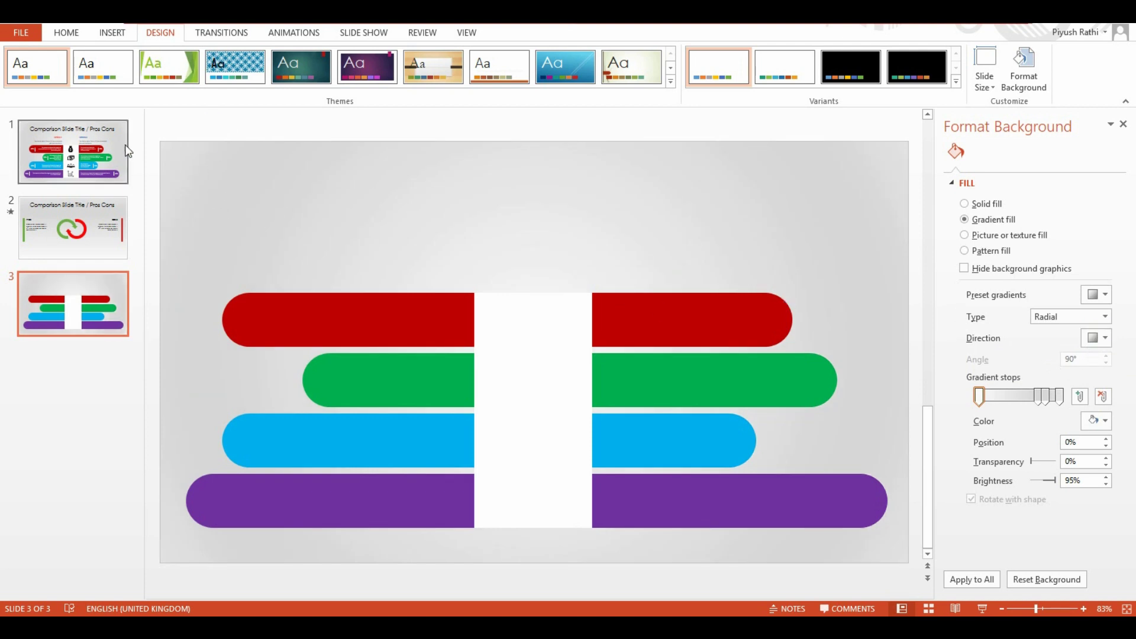
Draw a short vertical white line on the red bar's left end and make it 3 pt thick
{"action": "left_click", "coordinate": [112, 32]}
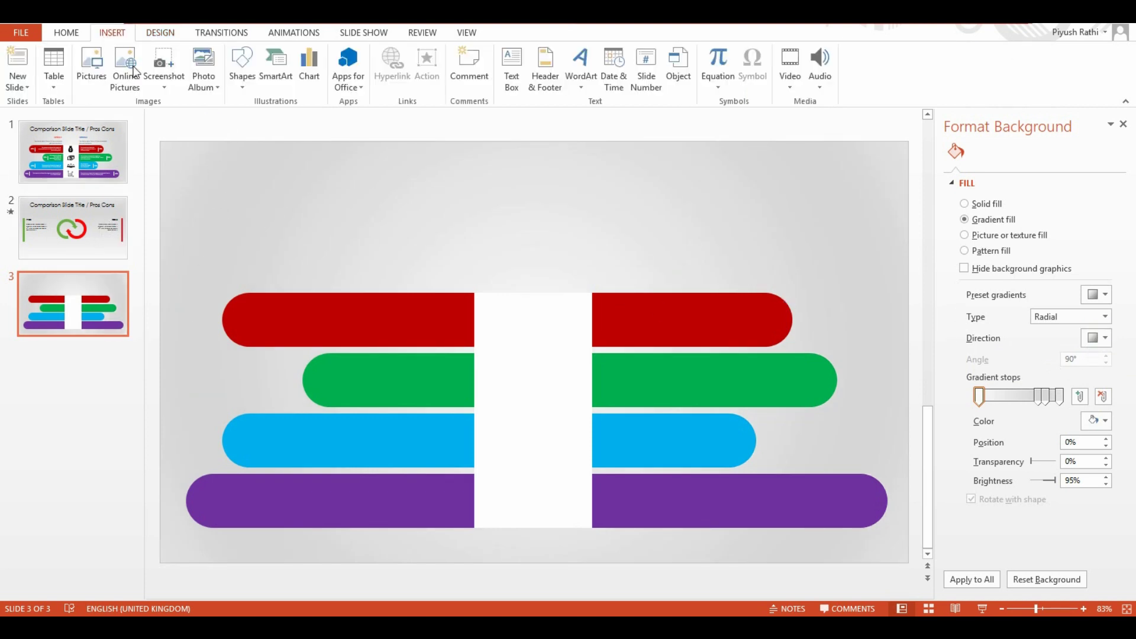
{"action": "left_click", "coordinate": [248, 87]}
{"action": "left_click", "coordinate": [346, 113]}
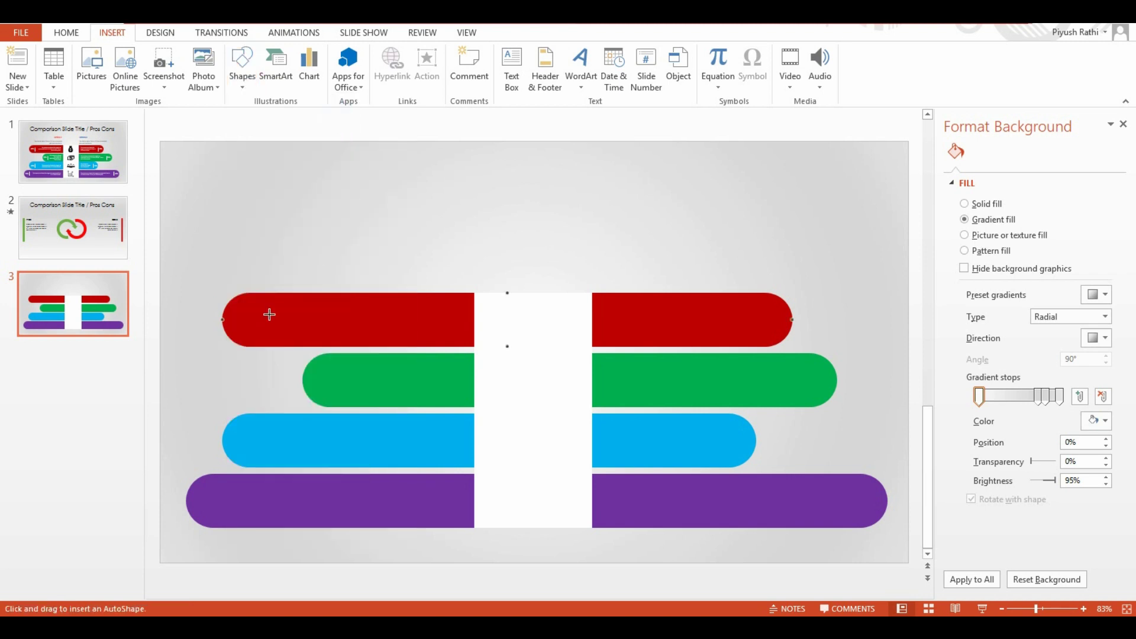
{"action": "left_click_drag", "start_coordinate": [265, 305], "coordinate": [264, 332]}
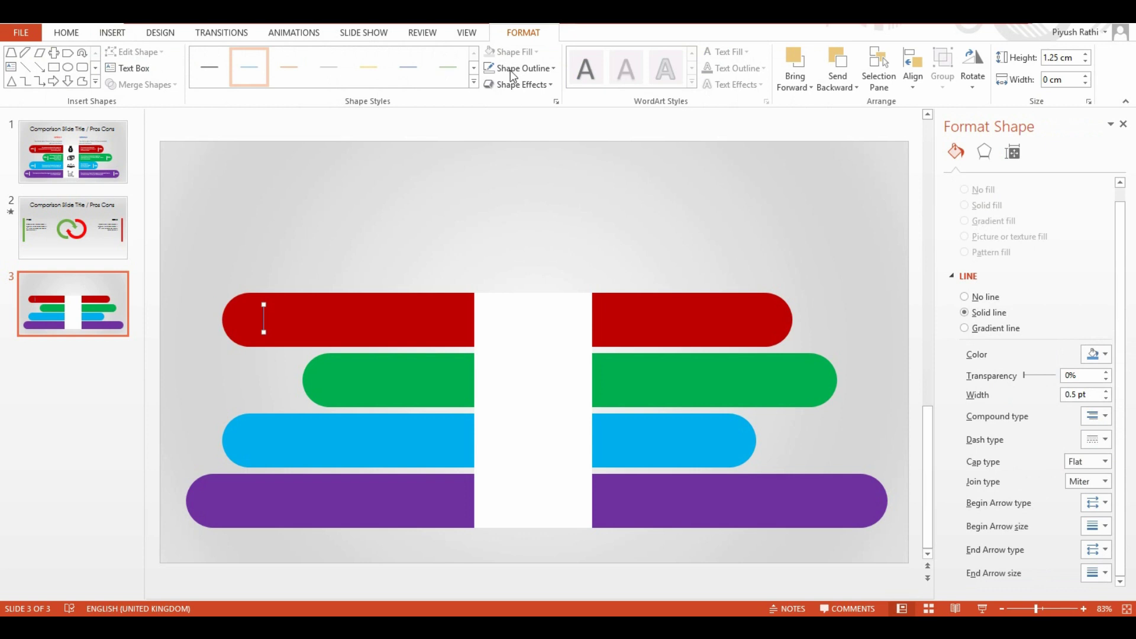
{"action": "left_click", "coordinate": [497, 70]}
{"action": "left_click", "coordinate": [509, 69]}
{"action": "left_click", "coordinate": [509, 69]}
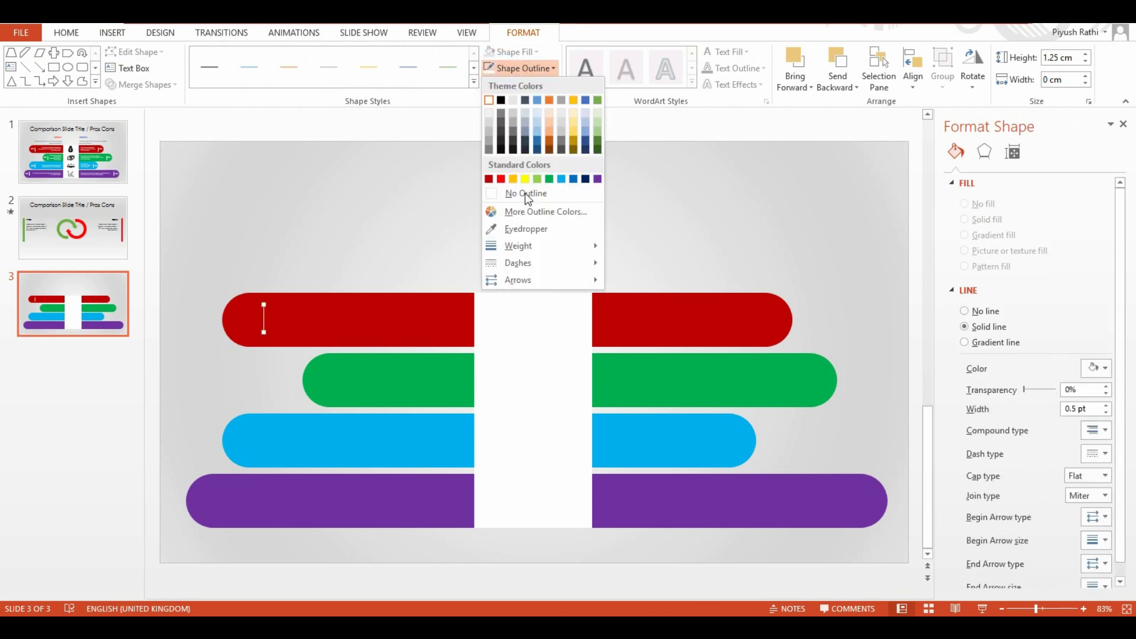
{"action": "mouse_move", "coordinate": [519, 246]}
{"action": "left_click", "coordinate": [653, 346]}
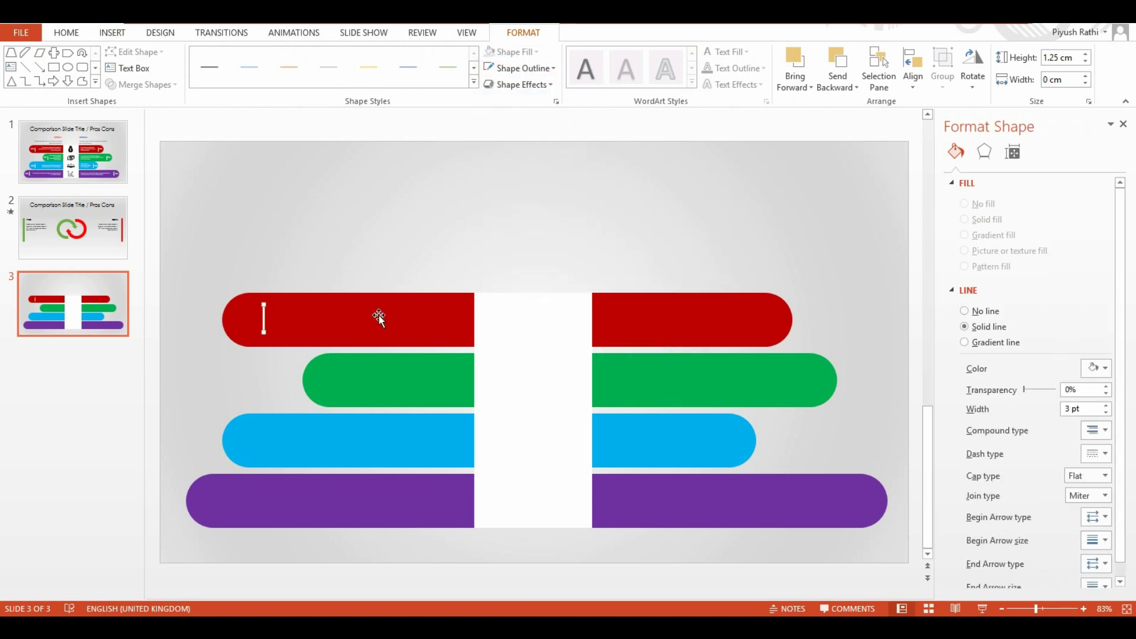
Copy the 3 pt line to the ends of the red, blue, purple and green bars
{"action": "left_click_drag", "start_coordinate": [266, 318], "coordinate": [762, 327]}
{"action": "left_click_drag", "start_coordinate": [266, 323], "coordinate": [267, 445]}
{"action": "left_click", "coordinate": [758, 448]}
{"action": "left_click_drag", "start_coordinate": [757, 448], "coordinate": [716, 446]}
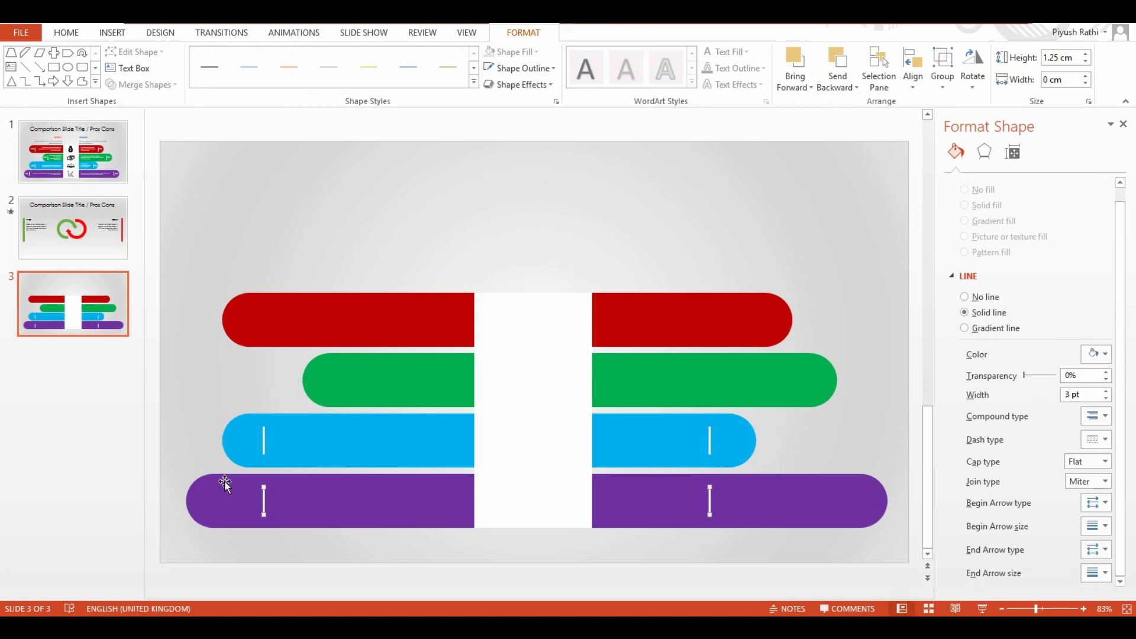
{"action": "left_click_drag", "start_coordinate": [262, 500], "coordinate": [235, 504]}
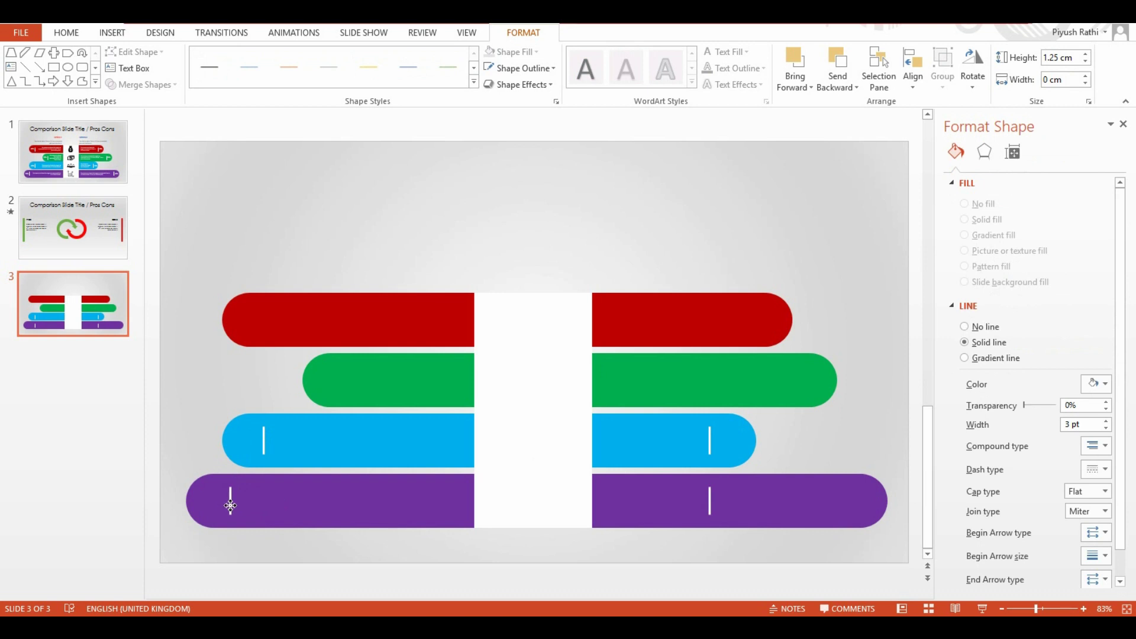
{"action": "left_click_drag", "start_coordinate": [713, 506], "coordinate": [844, 508]}
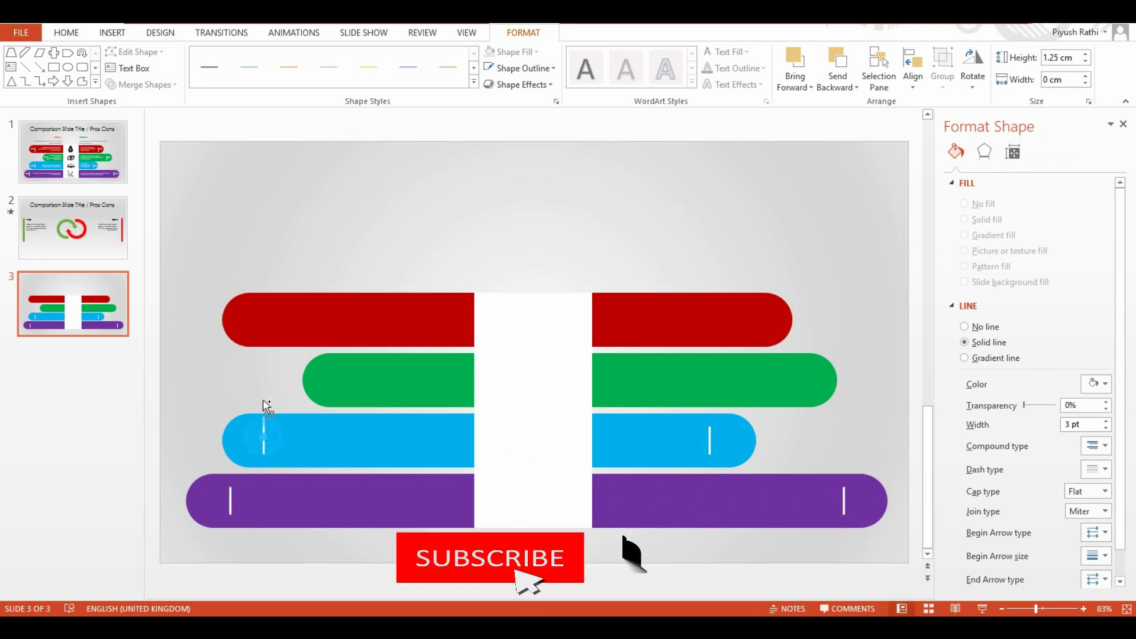
{"action": "mouse_move", "coordinate": [266, 406]}
{"action": "left_mouse_down"}
{"action": "mouse_move", "coordinate": [326, 377]}
{"action": "mouse_move", "coordinate": [805, 389]}
{"action": "mouse_move", "coordinate": [757, 321]}
{"action": "left_mouse_up"}
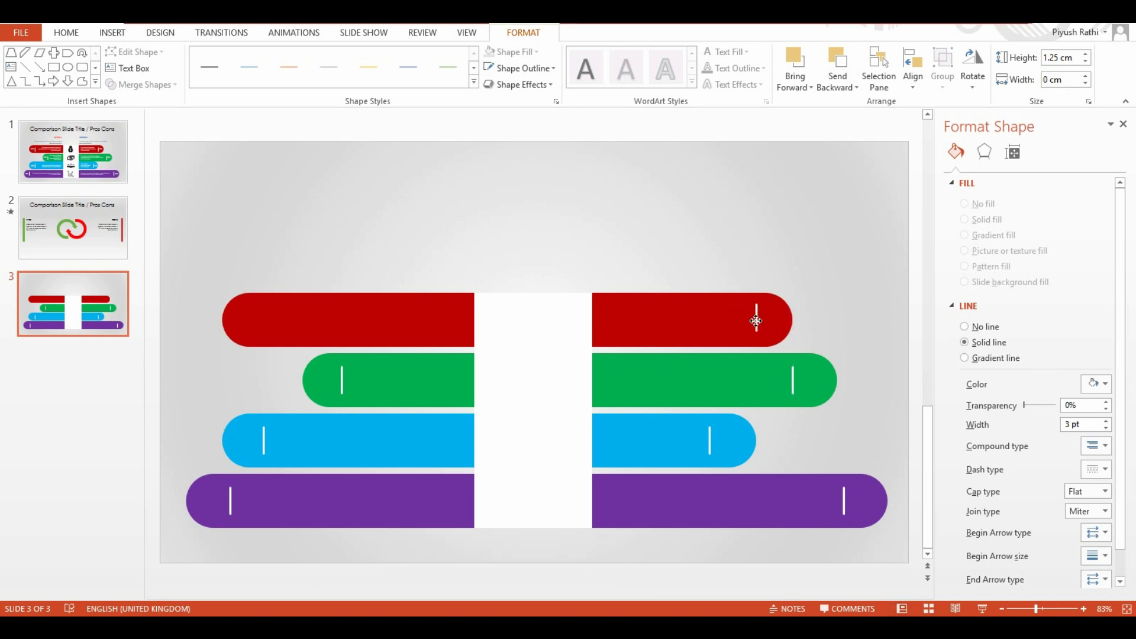
{"action": "left_click_drag", "start_coordinate": [755, 320], "coordinate": [752, 320]}
On slide 1, select the title, option headings, and the red row's texts, percentages and money bag icon
{"action": "left_click", "coordinate": [227, 231]}
{"action": "left_click", "coordinate": [113, 32]}
{"action": "left_click", "coordinate": [94, 128]}
{"action": "left_click", "coordinate": [314, 190]}
{"action": "left_click", "coordinate": [414, 267], "text": "shift"}
{"action": "left_click", "coordinate": [594, 267], "text": "shift"}
{"action": "left_click", "coordinate": [249, 334], "text": "shift"}
{"action": "left_click", "coordinate": [343, 328], "text": "shift"}
{"action": "left_click", "coordinate": [518, 337], "text": "shift"}
{"action": "left_click", "coordinate": [610, 331], "text": "shift"}
{"action": "left_click", "coordinate": [719, 334], "text": "shift"}
Add the green, blue and purple rows' labels, texts and icons to the selection
{"action": "left_click", "coordinate": [336, 391], "text": "shift"}
{"action": "left_click", "coordinate": [408, 390], "text": "shift"}
{"action": "left_click", "coordinate": [669, 389], "text": "shift"}
{"action": "left_click", "coordinate": [518, 393], "text": "shift"}
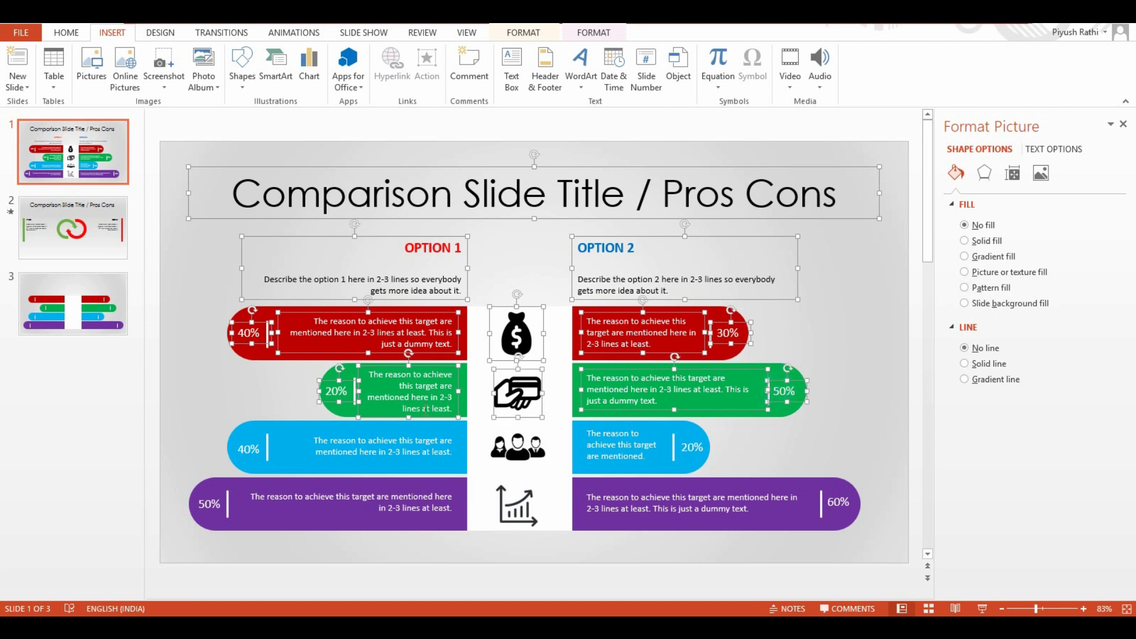
{"action": "left_click", "coordinate": [507, 453], "text": "shift"}
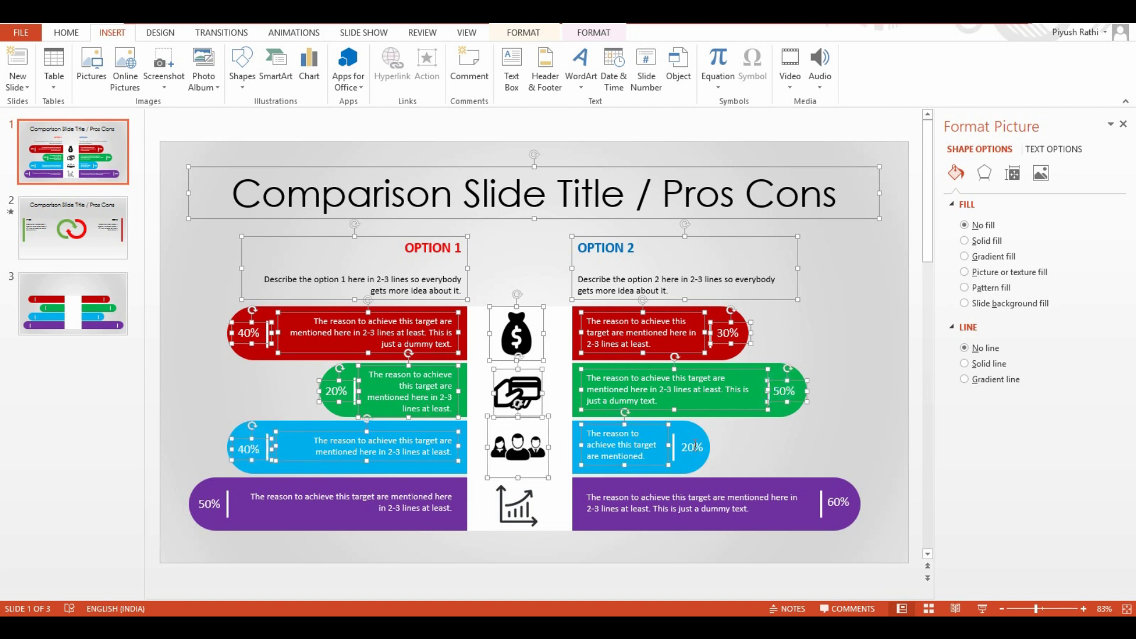
{"action": "left_click", "coordinate": [210, 504], "text": "shift"}
{"action": "left_click", "coordinate": [355, 502], "text": "shift"}
{"action": "left_click", "coordinate": [517, 506], "text": "shift"}
{"action": "left_click", "coordinate": [679, 504], "text": "shift"}
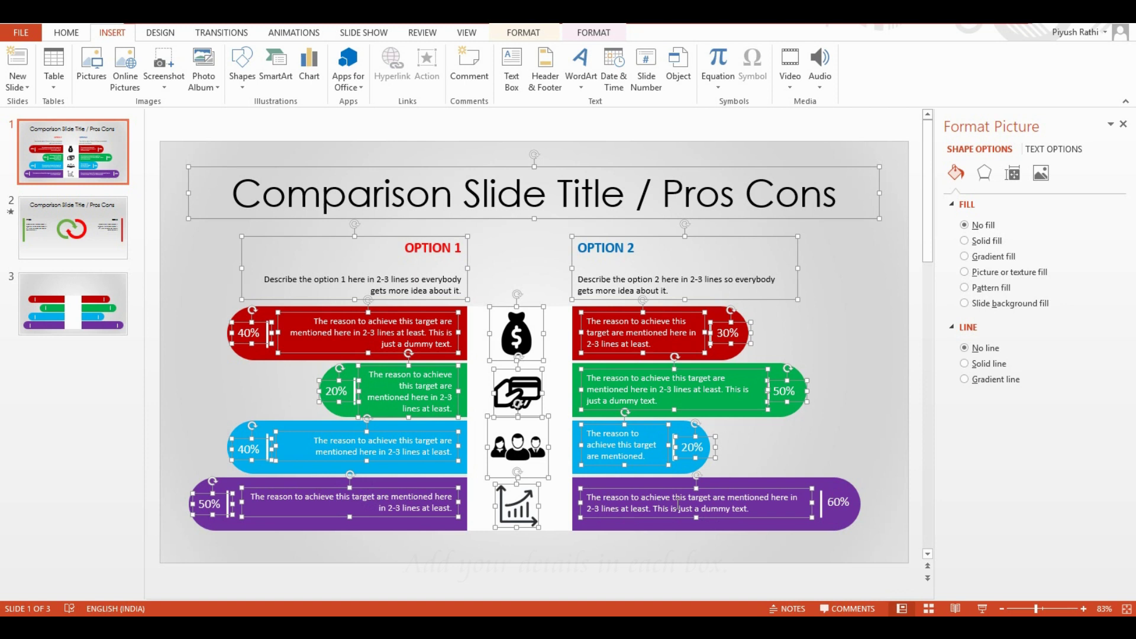
Paste the copied slide 1 elements onto slide 3 and nudge them into place
{"action": "left_click", "coordinate": [104, 336]}
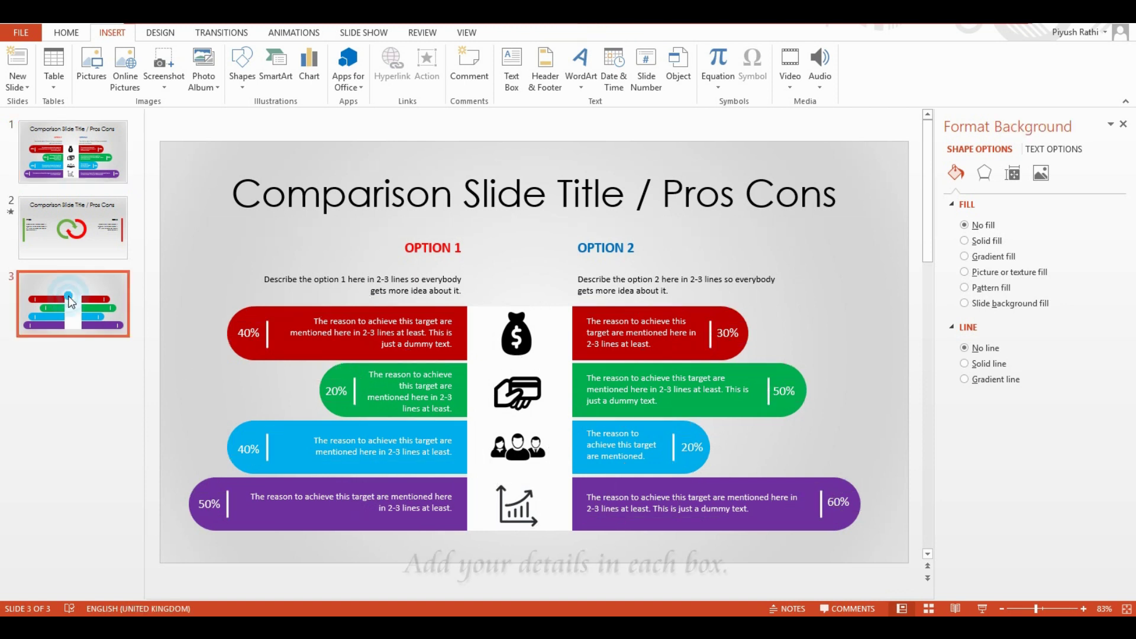
{"action": "key", "text": "ctrl+v"}
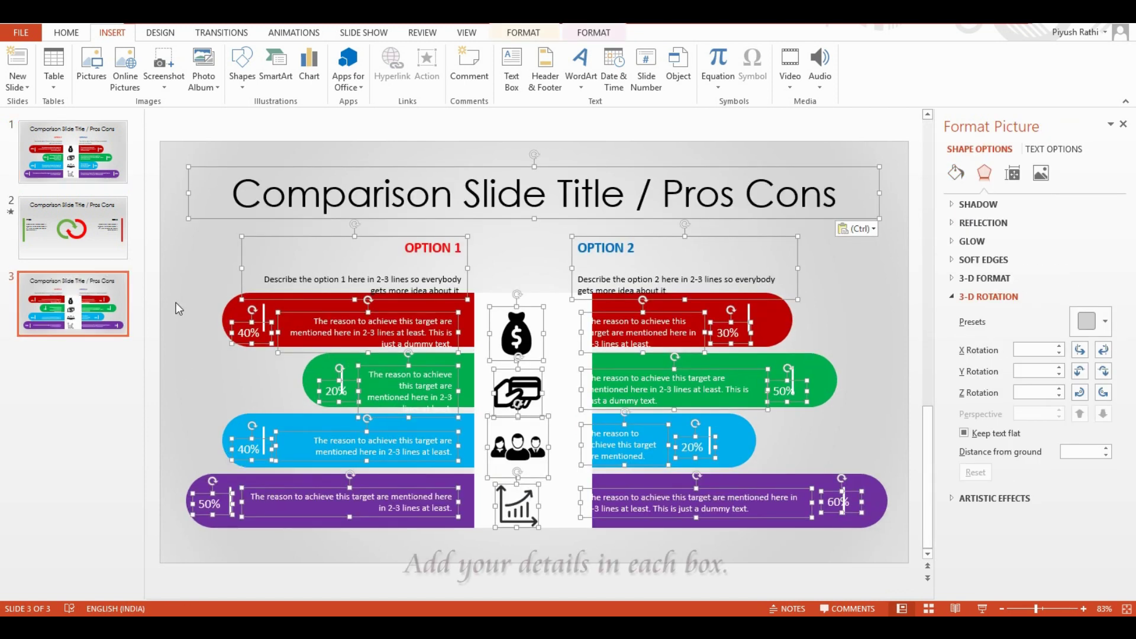
{"action": "key", "text": "Up"}
{"action": "key", "text": "Up"}
{"action": "key", "text": "Up"}
{"action": "key", "text": "Up"}
{"action": "key", "text": "Up"}
{"action": "key", "text": "Up"}
{"action": "key", "text": "Down"}
{"action": "key", "text": "Down"}
{"action": "key", "text": "Right"}
{"action": "key", "text": "Right"}
{"action": "key", "text": "Right"}
{"action": "key", "text": "Right"}
{"action": "key", "text": "Right"}
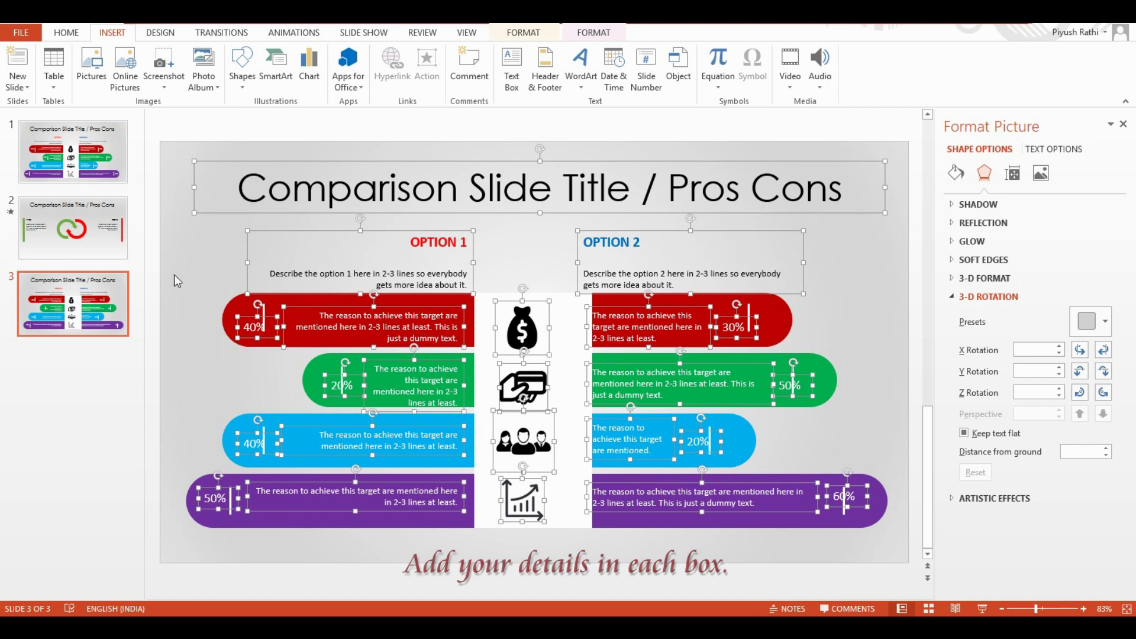
Align the red row's right text and 30% label with the new red bar
{"action": "left_click_drag", "start_coordinate": [174, 275], "coordinate": [909, 567]}
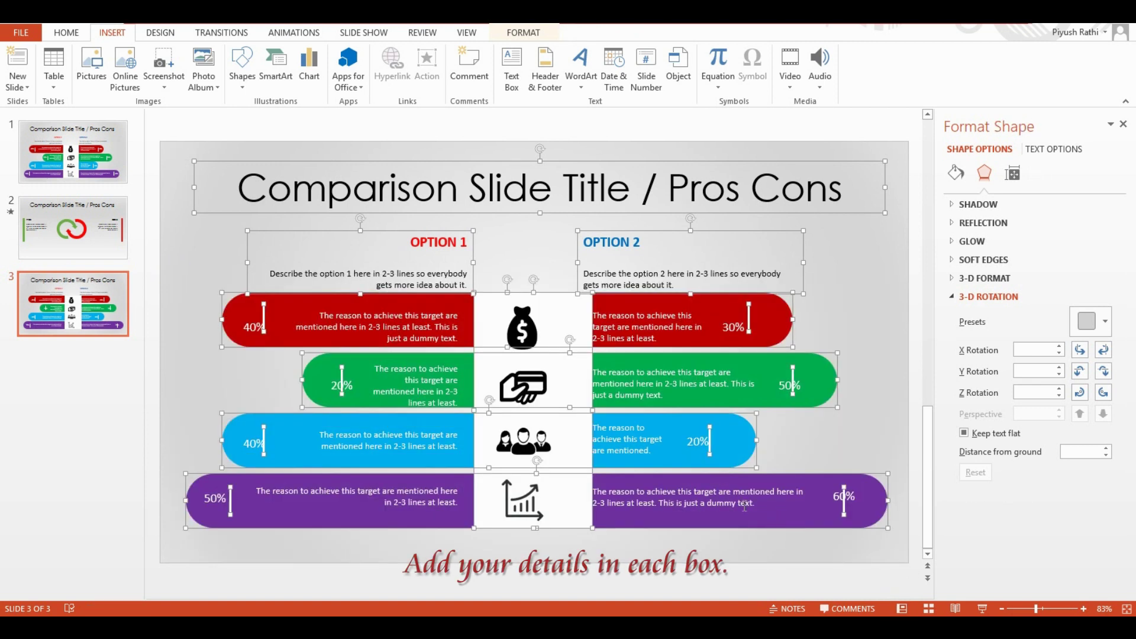
{"action": "left_click", "coordinate": [213, 370]}
{"action": "left_click", "coordinate": [299, 300]}
{"action": "left_click", "coordinate": [363, 375], "text": "shift"}
{"action": "left_click", "coordinate": [208, 393]}
{"action": "left_click", "coordinate": [245, 319]}
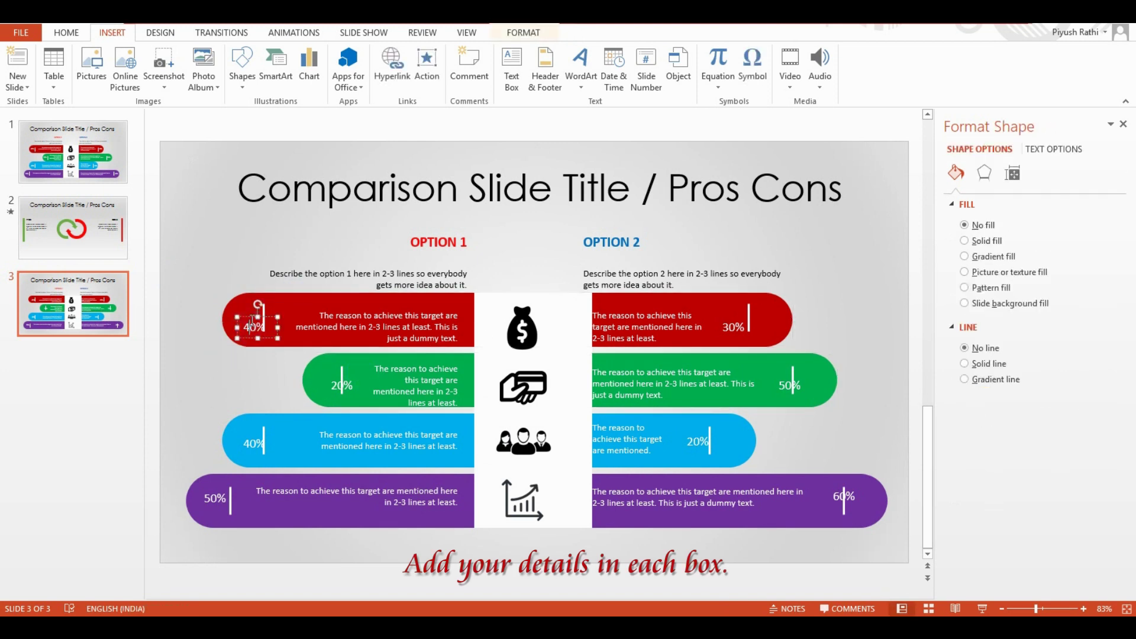
{"action": "left_click", "coordinate": [410, 320]}
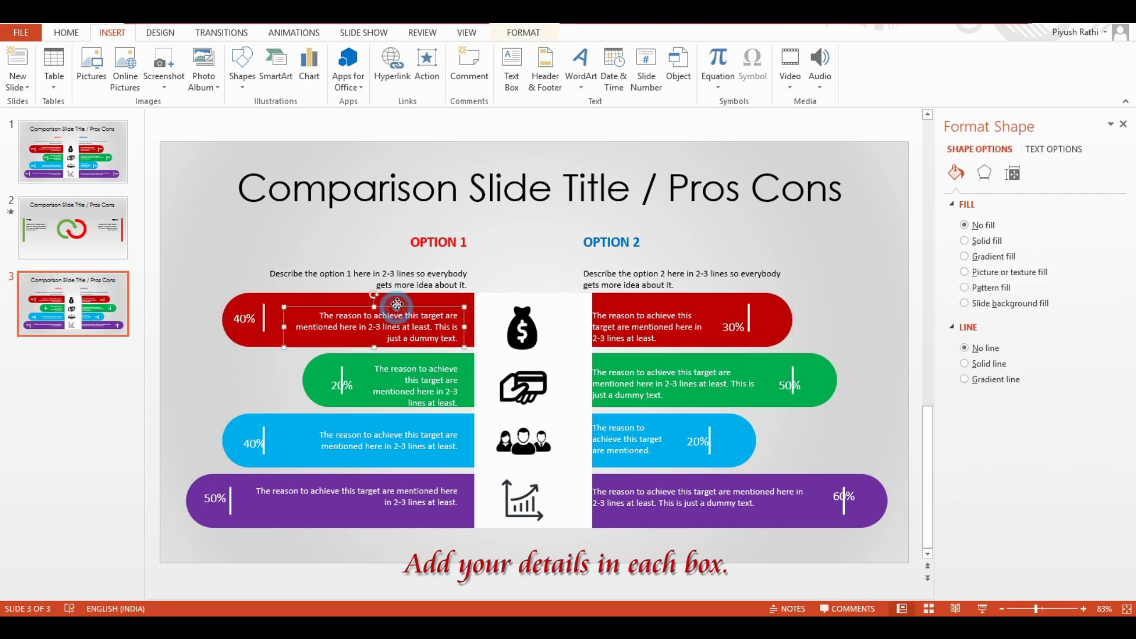
{"action": "left_click", "coordinate": [614, 315]}
{"action": "left_click_drag", "start_coordinate": [614, 315], "coordinate": [625, 310]}
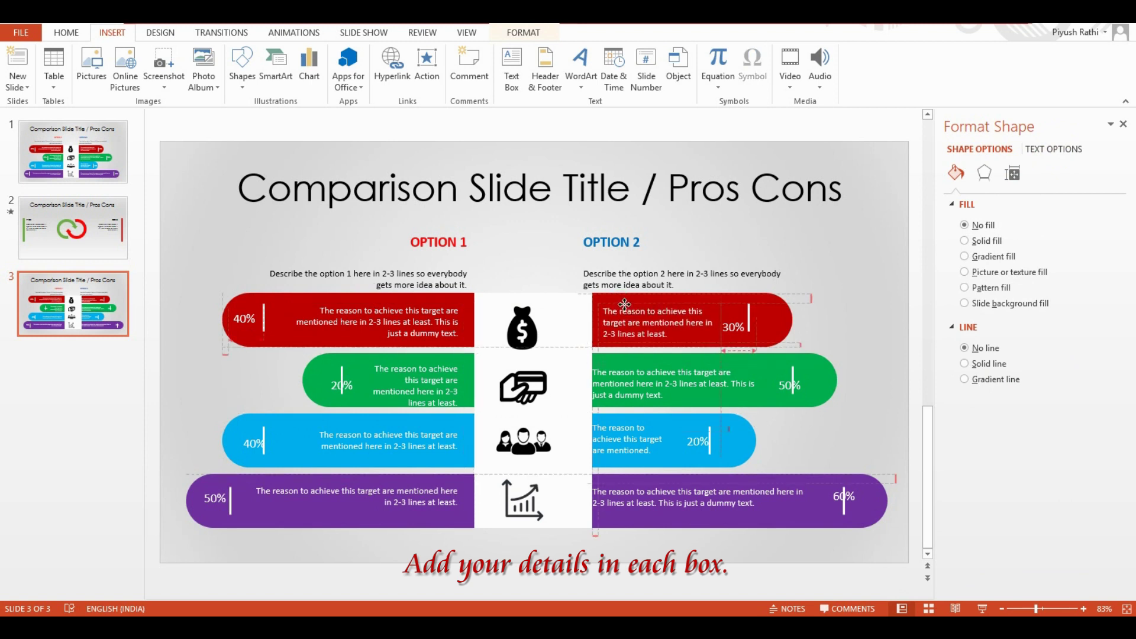
{"action": "left_click_drag", "start_coordinate": [740, 325], "coordinate": [765, 312]}
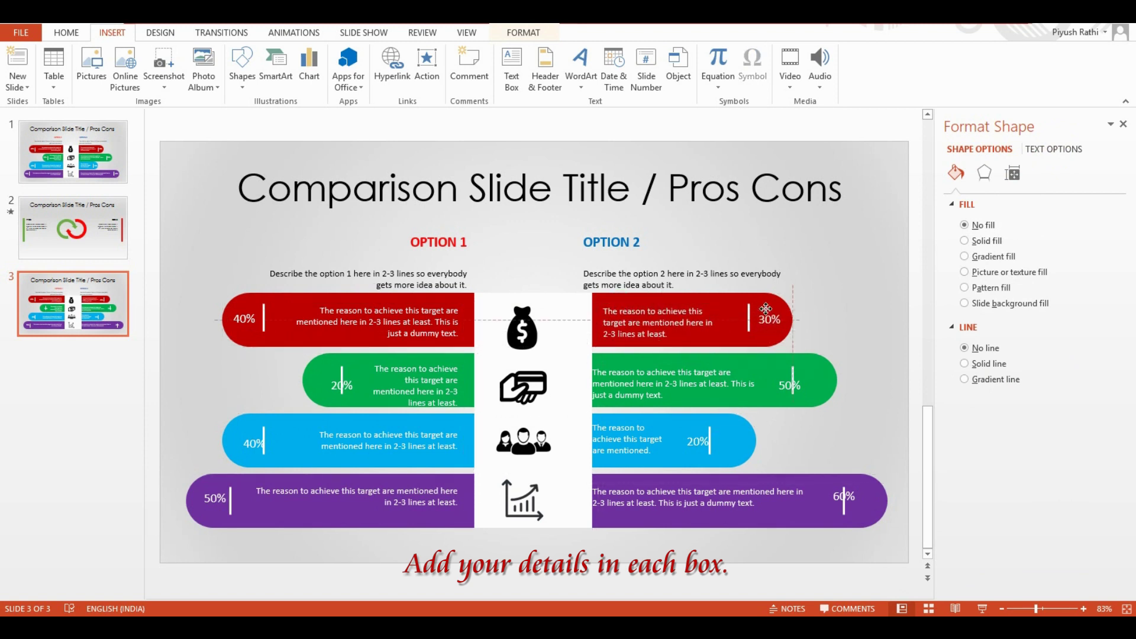
Shift the green, blue and purple rows' right text boxes and the green 50% label rightward
{"action": "left_click_drag", "start_coordinate": [796, 379], "coordinate": [811, 371]}
{"action": "left_click", "coordinate": [644, 377]}
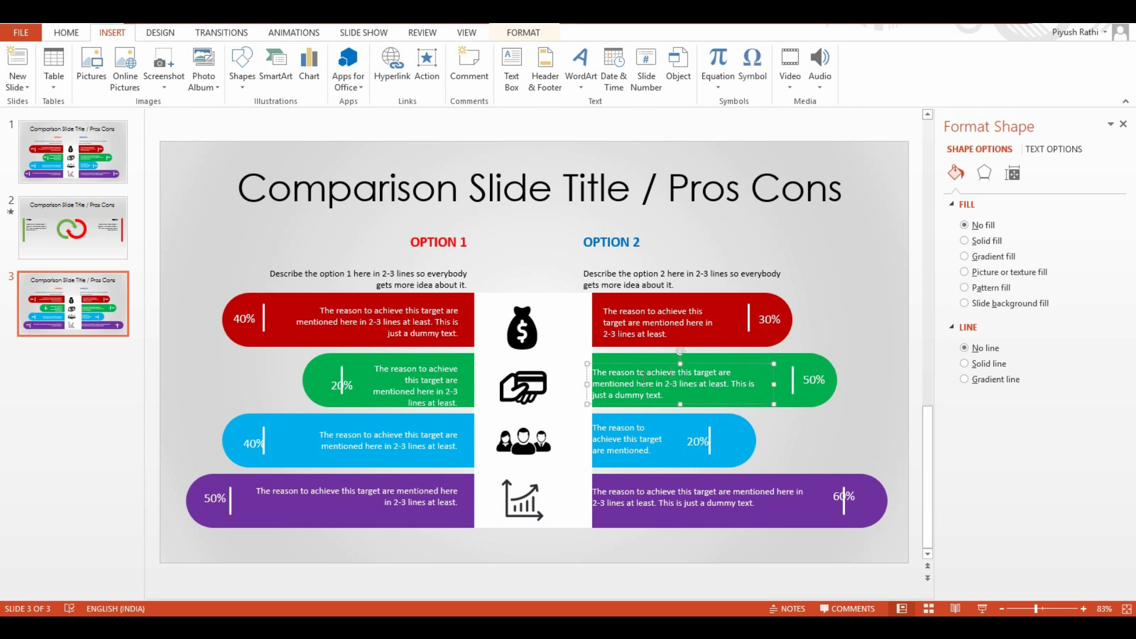
{"action": "left_click_drag", "start_coordinate": [615, 363], "coordinate": [629, 363]}
{"action": "left_click", "coordinate": [616, 420]}
{"action": "left_click_drag", "start_coordinate": [616, 421], "coordinate": [627, 421]}
{"action": "left_click", "coordinate": [631, 367]}
{"action": "left_click_drag", "start_coordinate": [631, 367], "coordinate": [628, 368]}
{"action": "left_click", "coordinate": [620, 486]}
{"action": "left_click_drag", "start_coordinate": [620, 487], "coordinate": [631, 486]}
Reposition the 60%, 20%, 40% and 50% percentage labels along their bars
{"action": "left_click", "coordinate": [856, 500]}
{"action": "left_click_drag", "start_coordinate": [856, 500], "coordinate": [874, 502]}
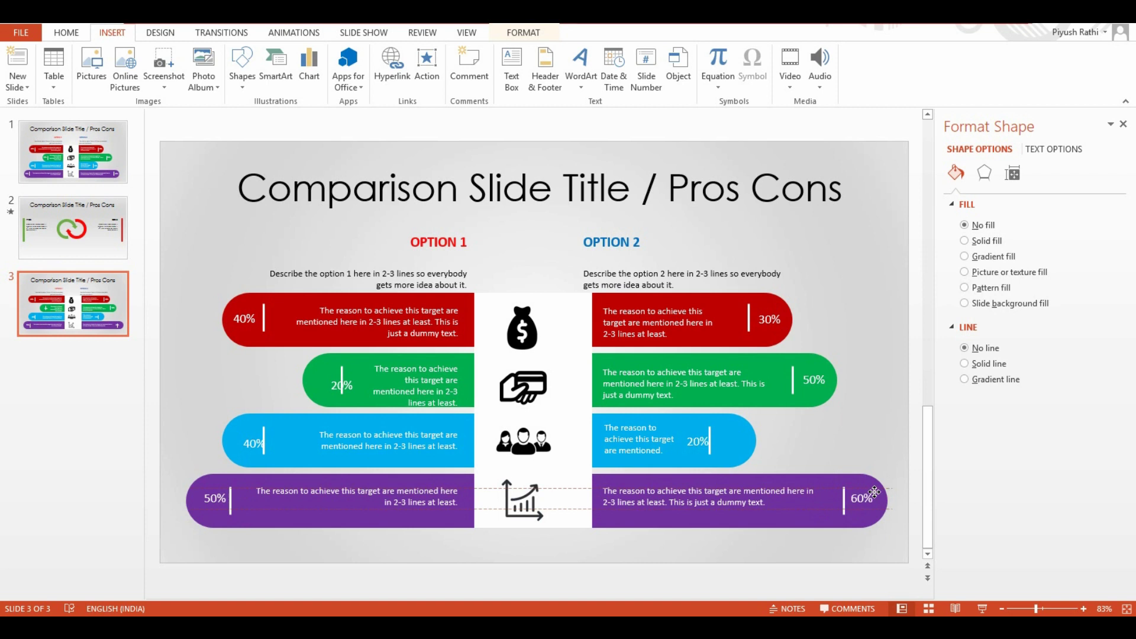
{"action": "left_click_drag", "start_coordinate": [694, 438], "coordinate": [733, 436]}
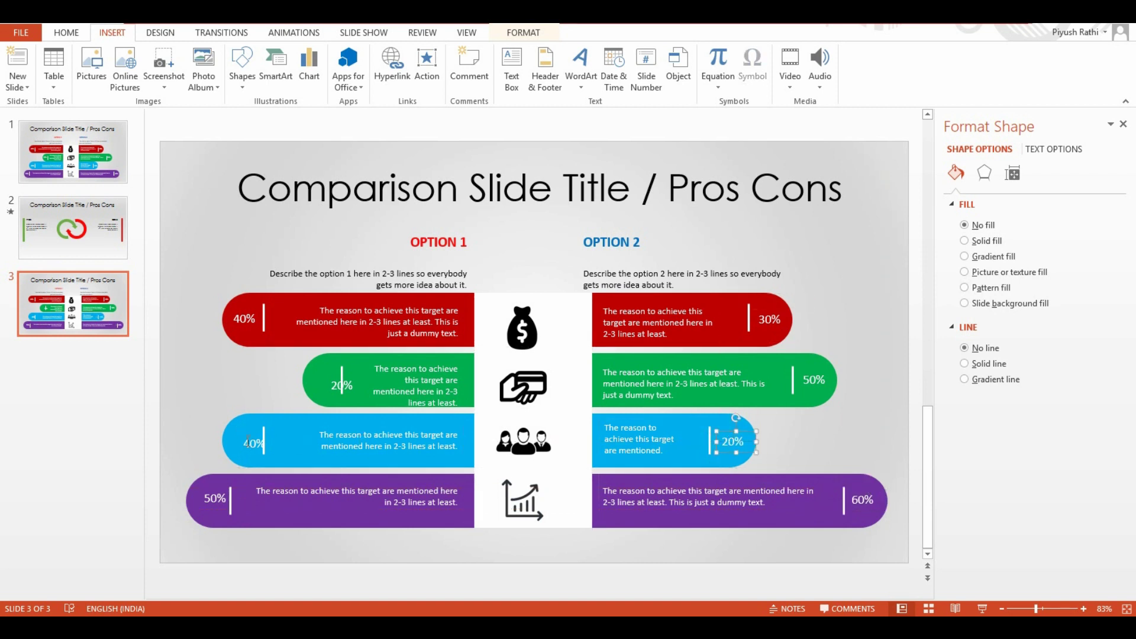
{"action": "mouse_move", "coordinate": [247, 441]}
{"action": "left_mouse_down"}
{"action": "mouse_move", "coordinate": [241, 432]}
{"action": "mouse_move", "coordinate": [249, 432]}
{"action": "left_mouse_up"}
{"action": "left_click", "coordinate": [329, 375]}
{"action": "left_click_drag", "start_coordinate": [331, 373], "coordinate": [314, 370]}
{"action": "left_click_drag", "start_coordinate": [209, 490], "coordinate": [208, 498]}
Select all rows, icons and labels and move them lower on the slide
{"action": "left_click", "coordinate": [445, 273]}
{"action": "left_click", "coordinate": [681, 273], "text": "shift"}
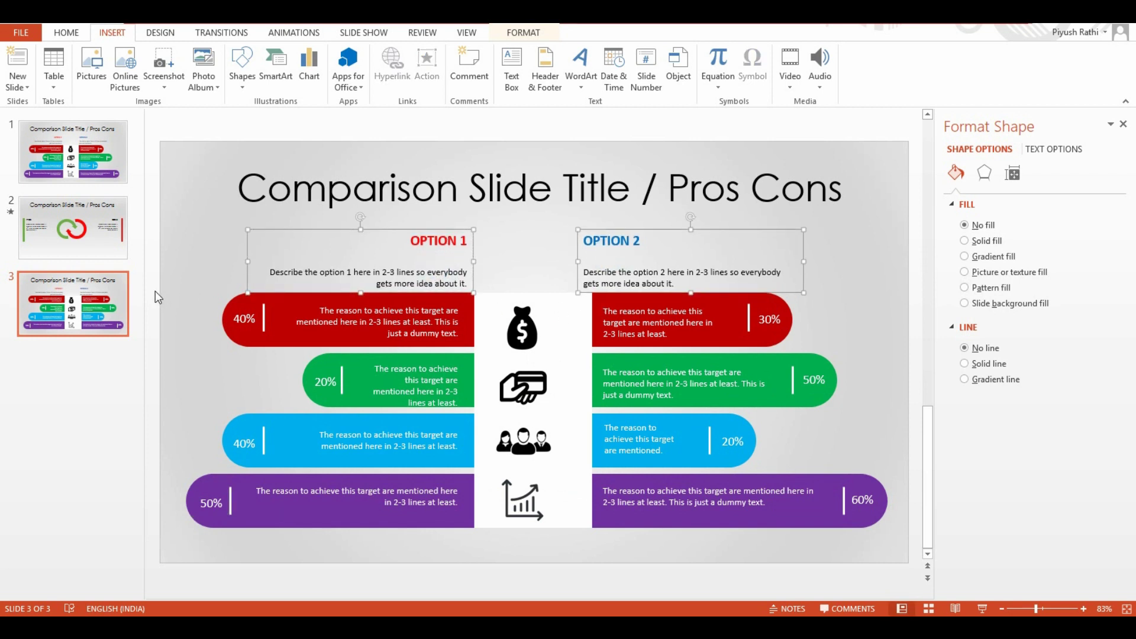
{"action": "left_click_drag", "start_coordinate": [157, 297], "coordinate": [917, 568]}
{"action": "mouse_move", "coordinate": [675, 525]}
{"action": "left_mouse_down"}
{"action": "mouse_move", "coordinate": [676, 537]}
{"action": "mouse_move", "coordinate": [740, 548]}
{"action": "left_mouse_up"}
{"action": "key", "text": "Left"}
{"action": "key", "text": "Left"}
{"action": "key", "text": "Left"}
{"action": "key", "text": "Up"}
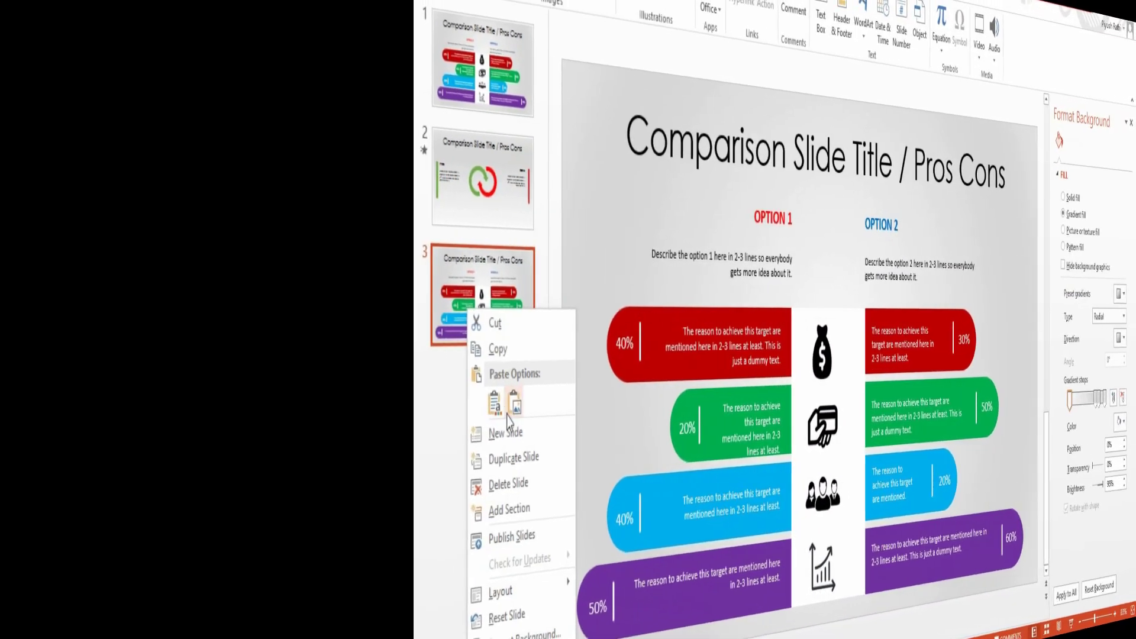
Add a new slide and draw a curved arrow extended into a near-full circle
{"action": "left_click", "coordinate": [506, 433]}
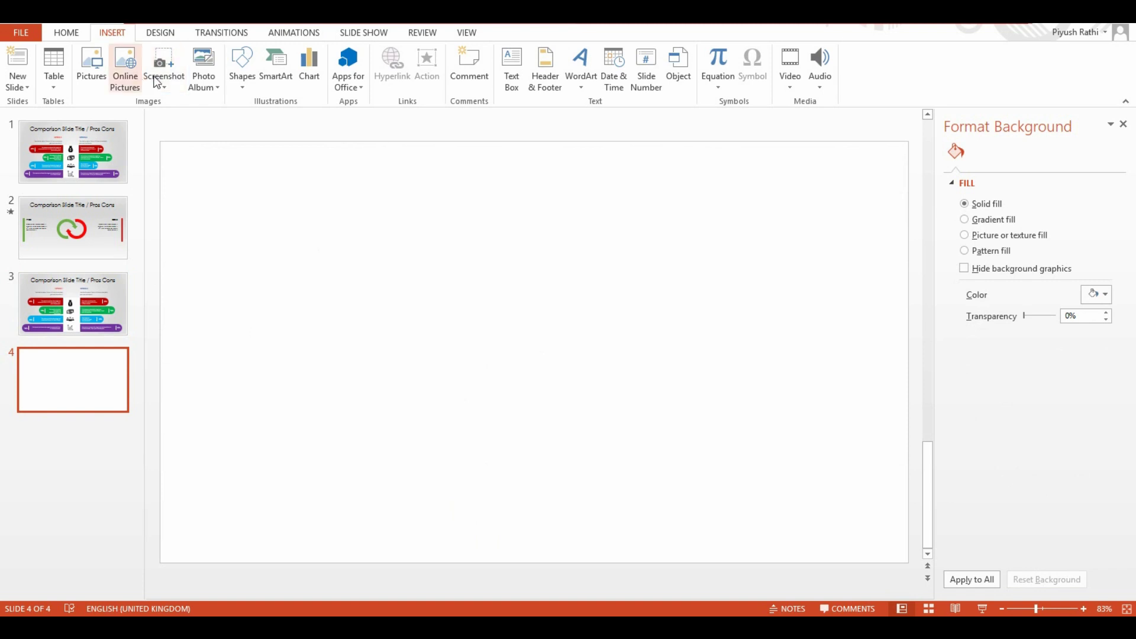
{"action": "left_click", "coordinate": [249, 82]}
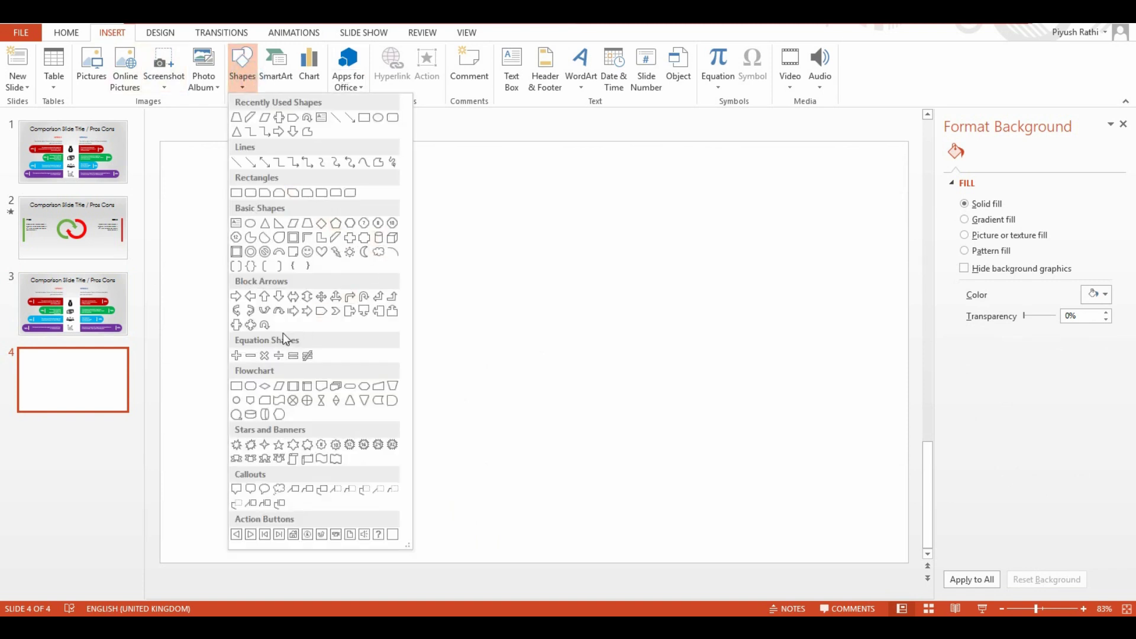
{"action": "left_click", "coordinate": [265, 325]}
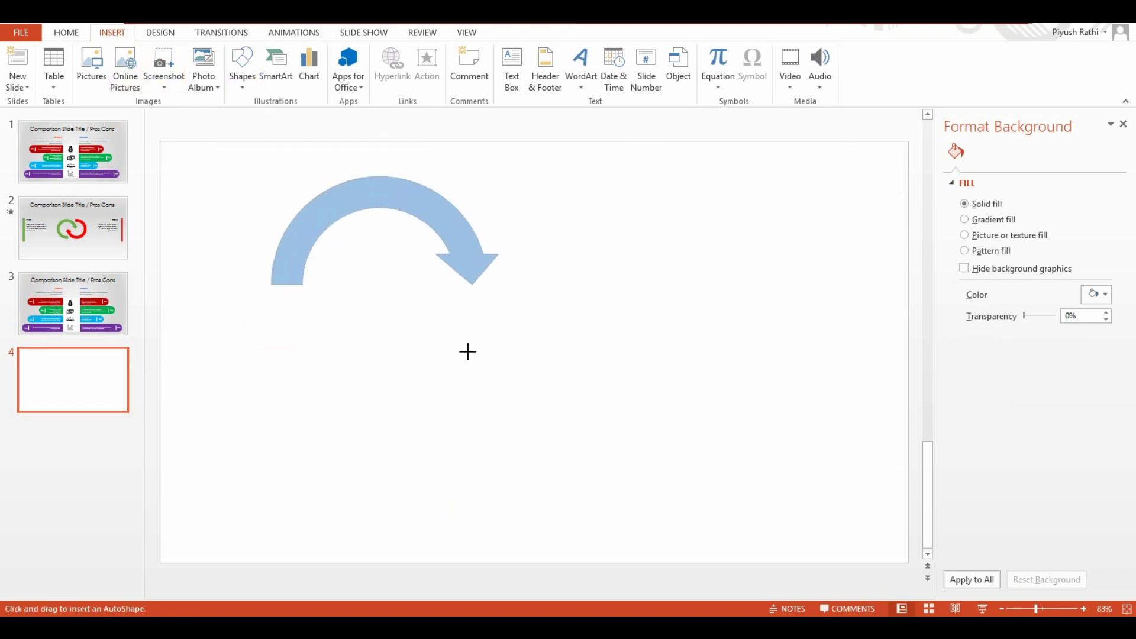
{"action": "left_click_drag", "start_coordinate": [427, 325], "coordinate": [515, 432]}
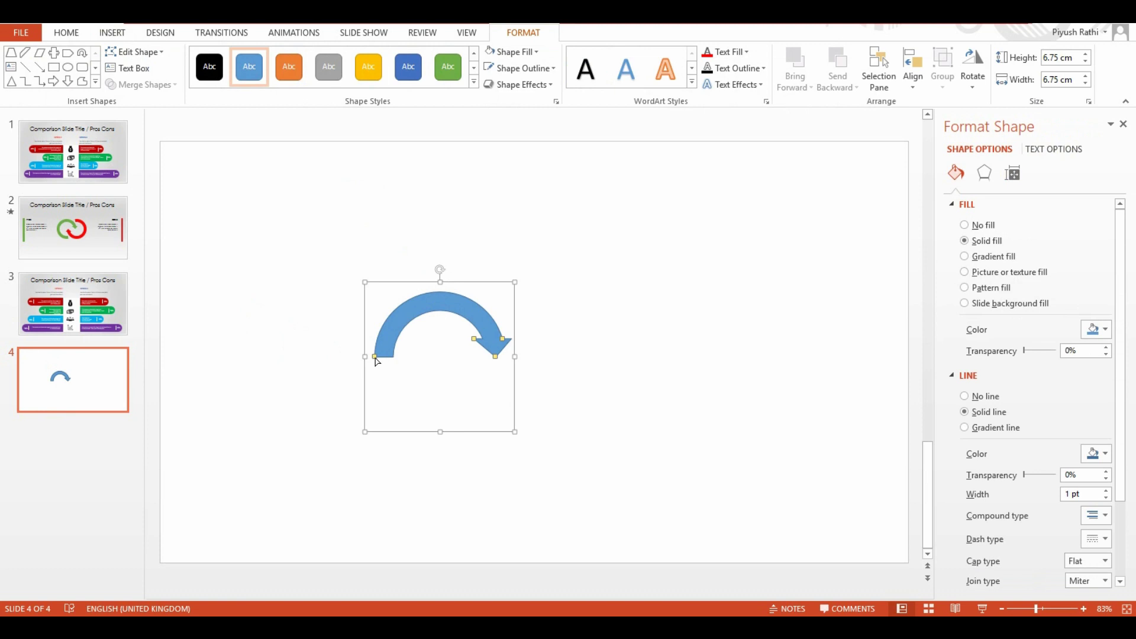
{"action": "left_click_drag", "start_coordinate": [375, 358], "coordinate": [451, 423]}
{"action": "left_click_drag", "start_coordinate": [428, 316], "coordinate": [452, 293]}
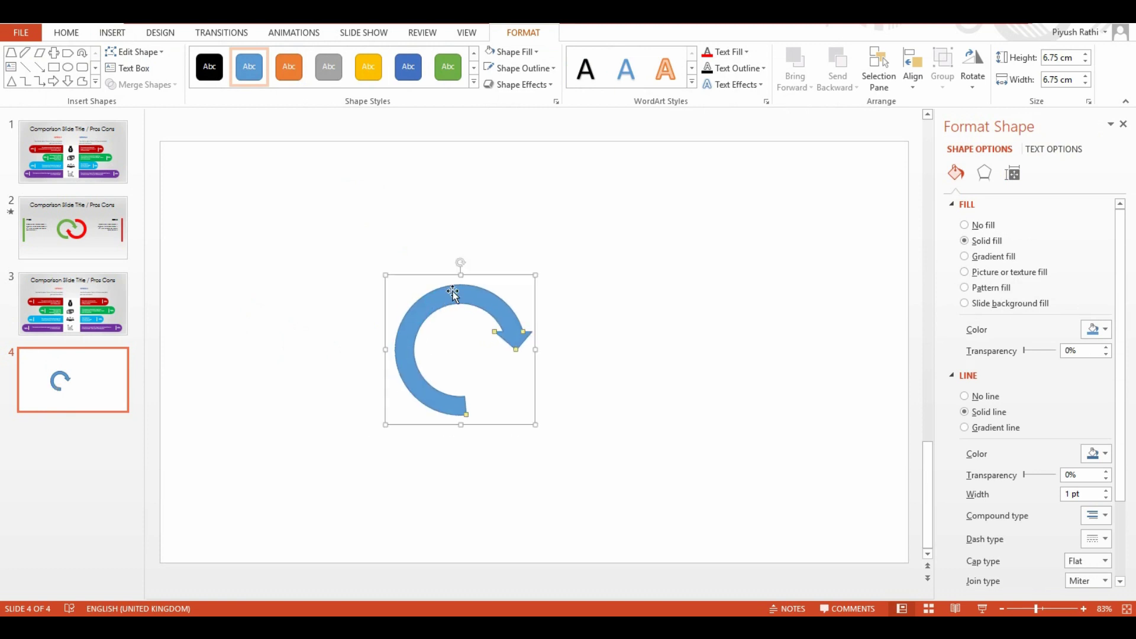
Give the circular arrow the green shape style with no outline
{"action": "left_click", "coordinate": [454, 78]}
{"action": "left_click", "coordinate": [520, 68]}
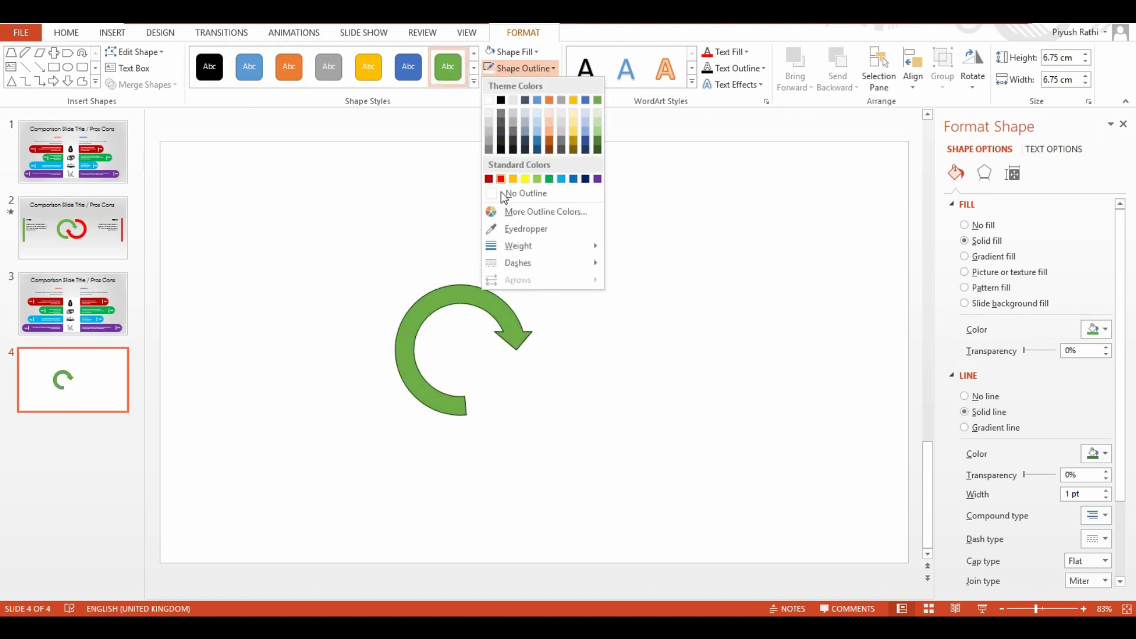
{"action": "left_click", "coordinate": [504, 199]}
Duplicate the arrow, fill the copy red, and flip it vertically and horizontally
{"action": "left_click_drag", "start_coordinate": [476, 308], "coordinate": [595, 307]}
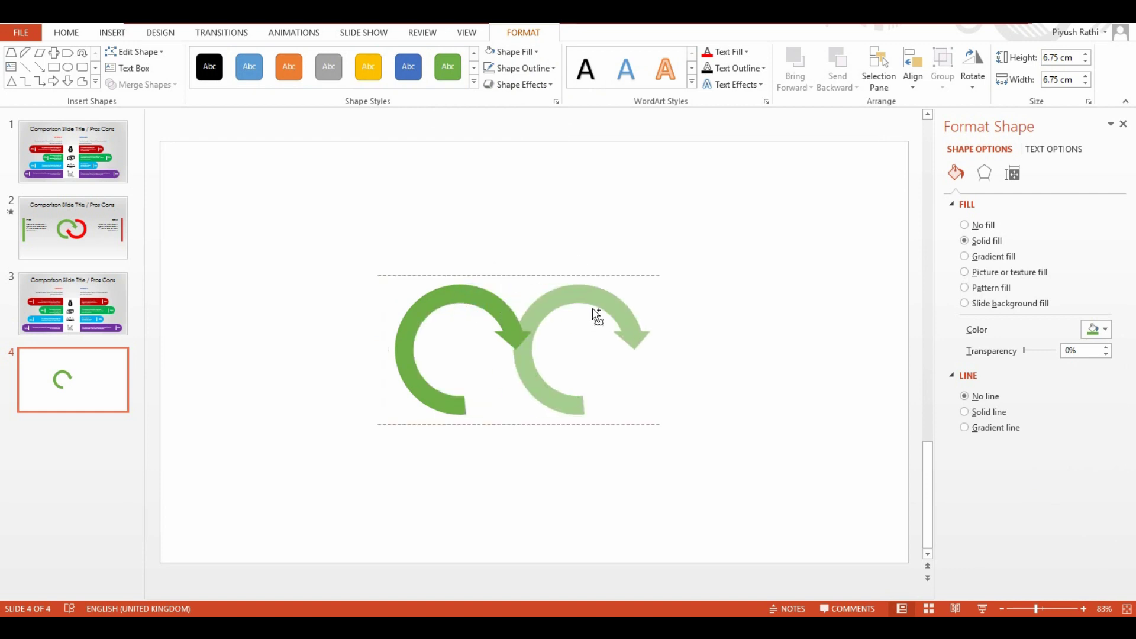
{"action": "left_click", "coordinate": [513, 52]}
{"action": "left_click", "coordinate": [500, 166]}
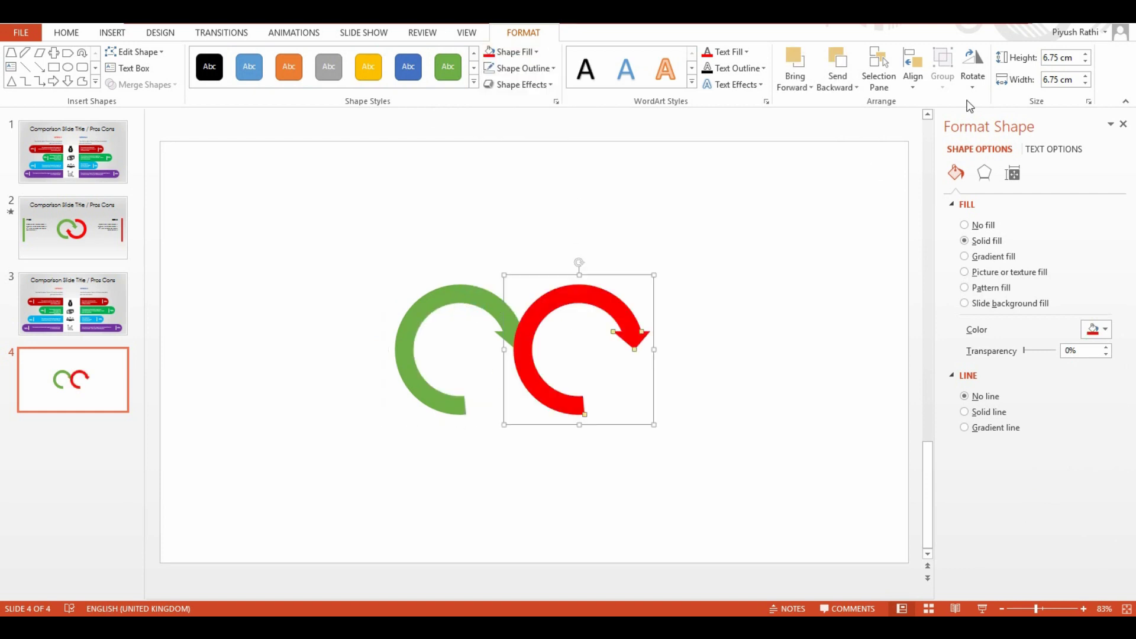
{"action": "left_click", "coordinate": [973, 76]}
{"action": "left_click", "coordinate": [988, 135]}
{"action": "left_click", "coordinate": [972, 80]}
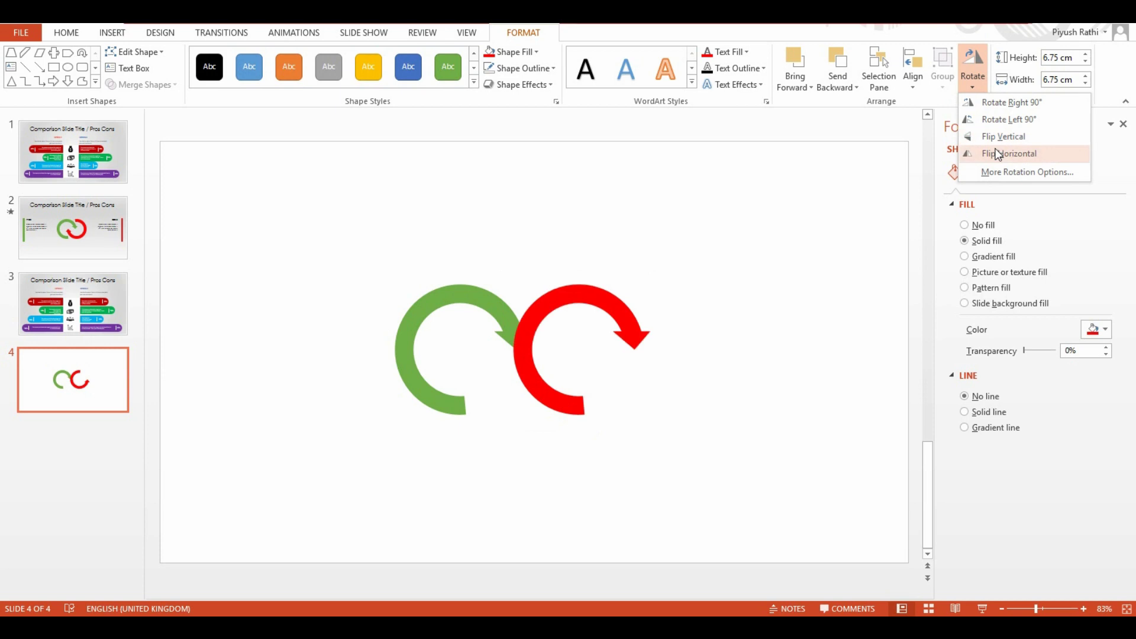
{"action": "left_click", "coordinate": [1000, 150]}
Interlock the red arrow with the green one, group them, and centre the group horizontally
{"action": "left_click", "coordinate": [612, 393]}
{"action": "left_click_drag", "start_coordinate": [622, 393], "coordinate": [580, 392]}
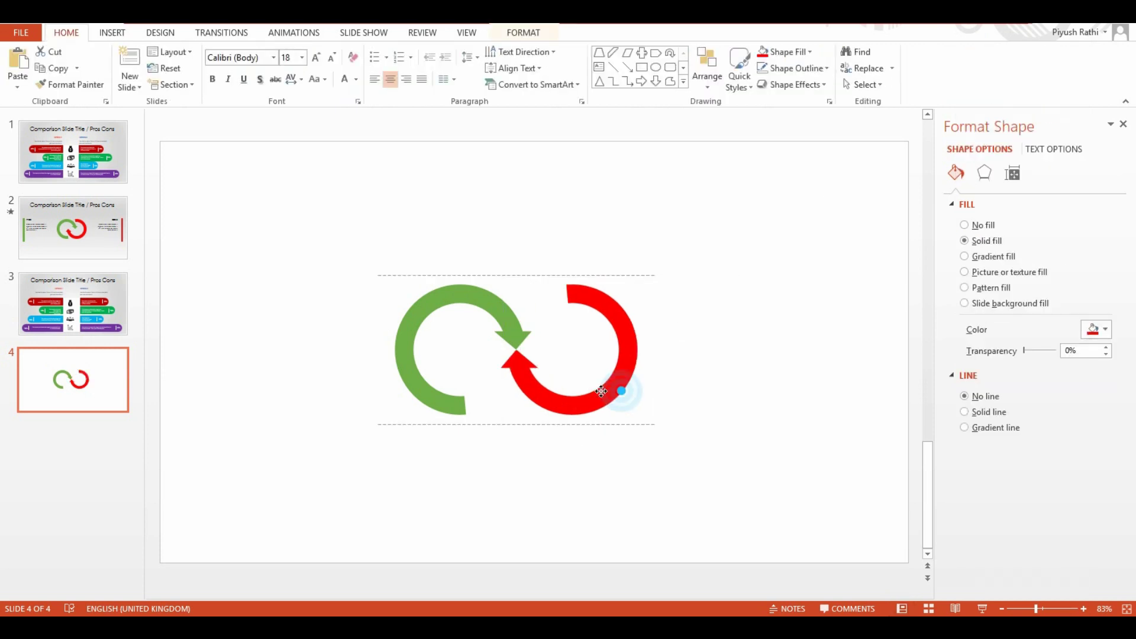
{"action": "left_click_drag", "start_coordinate": [370, 247], "coordinate": [673, 465]}
{"action": "key", "text": "ctrl+g"}
{"action": "left_click", "coordinate": [524, 33]}
{"action": "left_click", "coordinate": [913, 71]}
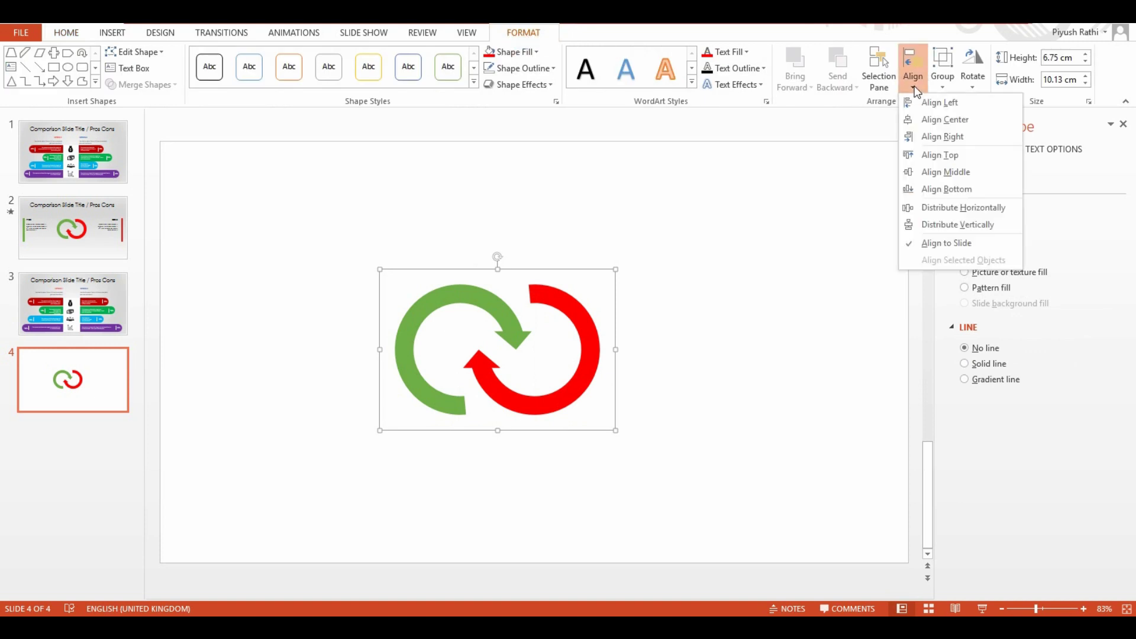
{"action": "left_click", "coordinate": [946, 123]}
Draw a tall thin rectangle bar at the left edge and a red copy at the right edge
{"action": "left_click", "coordinate": [790, 276]}
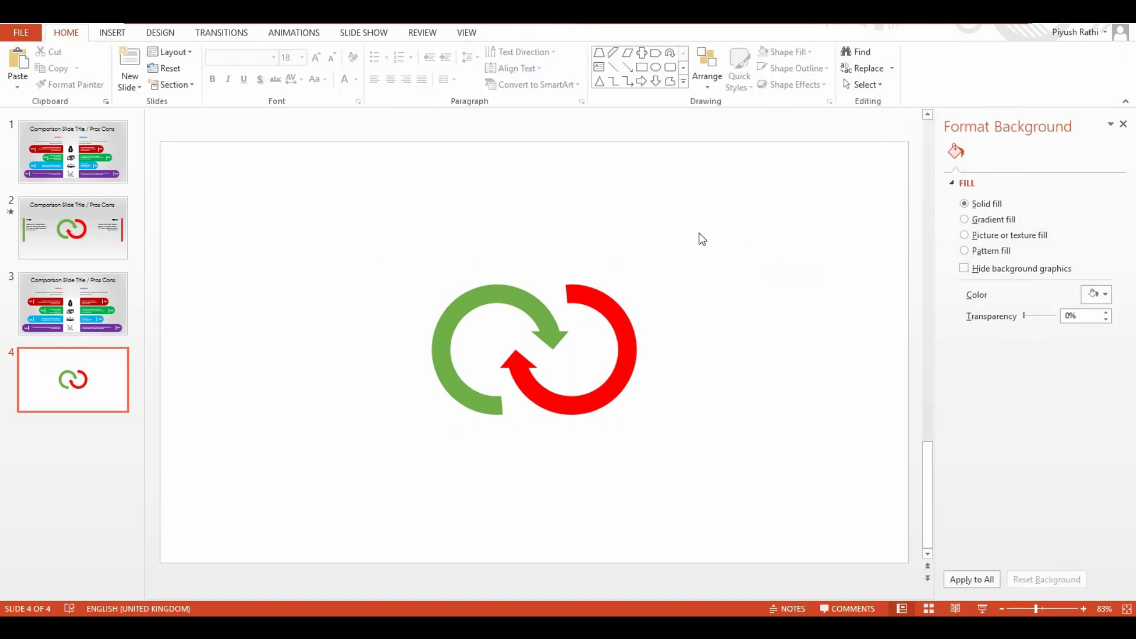
{"action": "left_click", "coordinate": [112, 33]}
{"action": "left_click", "coordinate": [241, 68]}
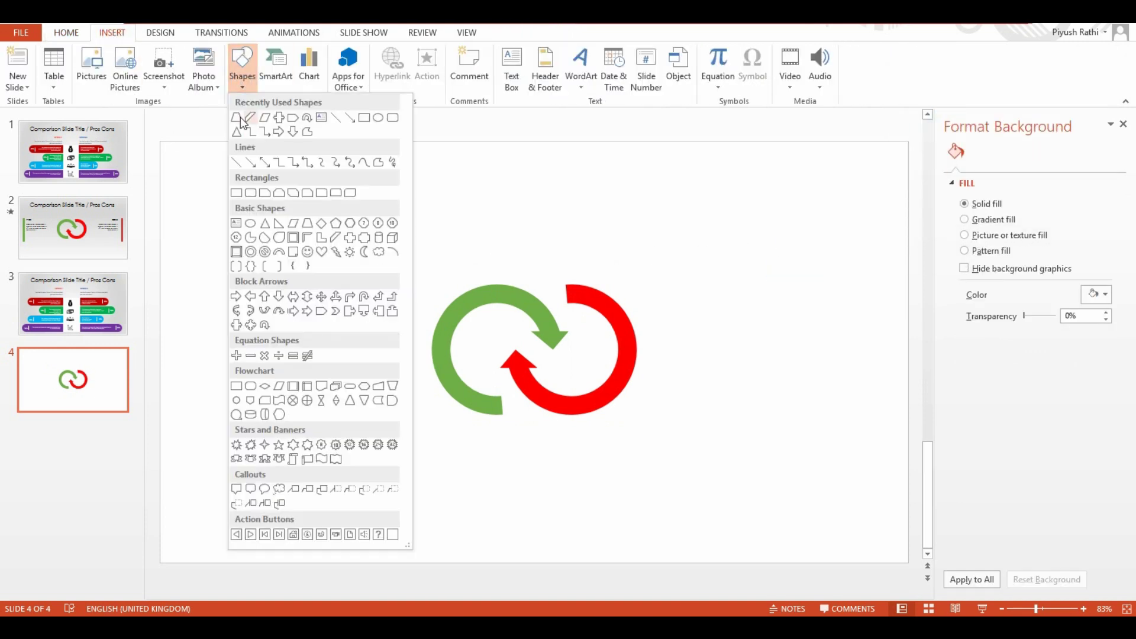
{"action": "left_click", "coordinate": [363, 118]}
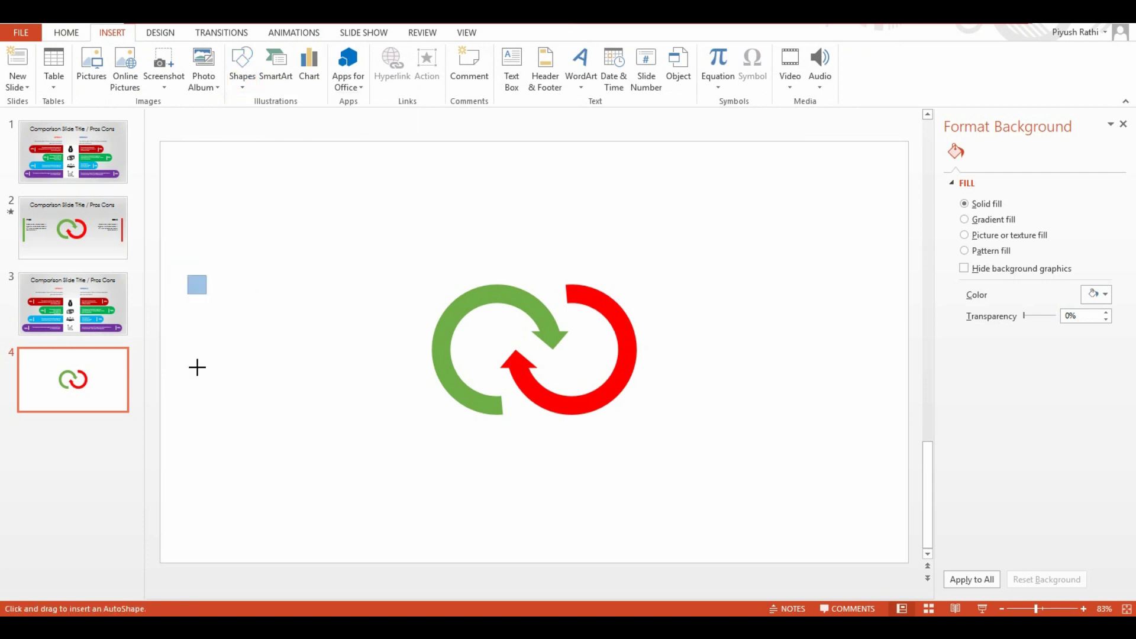
{"action": "left_click_drag", "start_coordinate": [197, 367], "coordinate": [197, 387]}
{"action": "left_click_drag", "start_coordinate": [207, 433], "coordinate": [208, 433]}
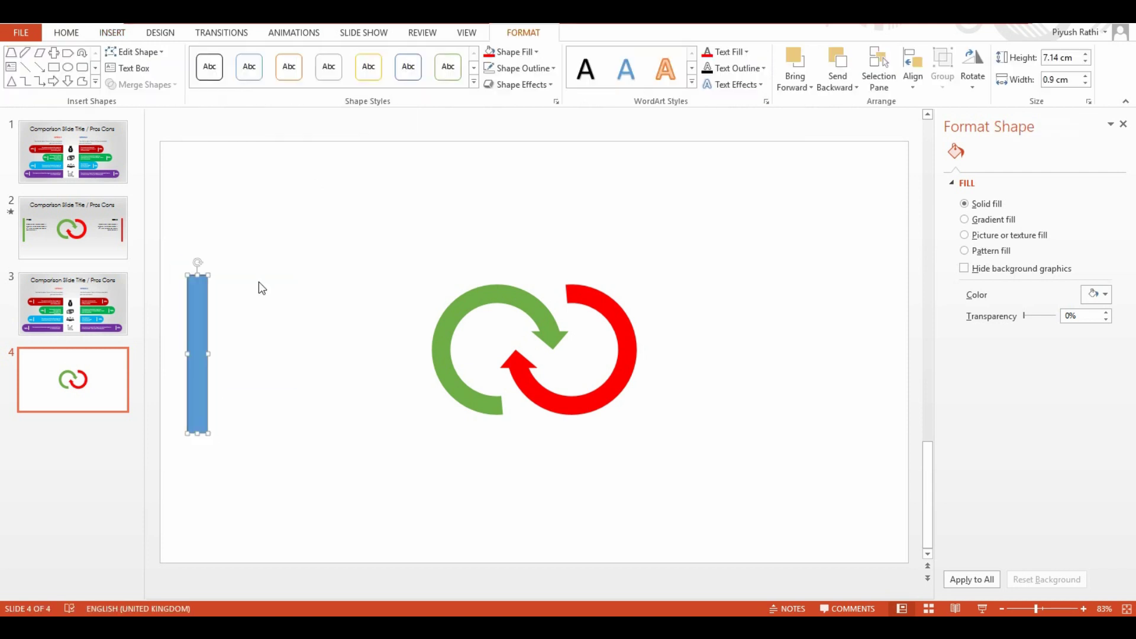
{"action": "left_click_drag", "start_coordinate": [300, 320], "coordinate": [877, 336]}
{"action": "left_click", "coordinate": [490, 52]}
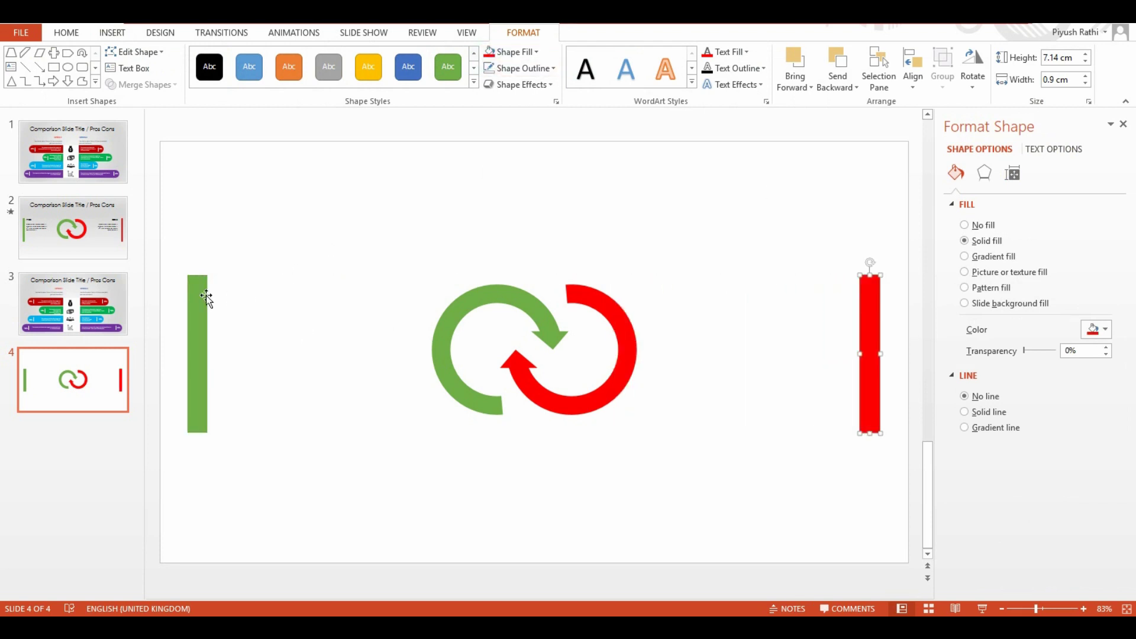
Give the slide background a light grey preset gradient fill
{"action": "left_click", "coordinate": [854, 223]}
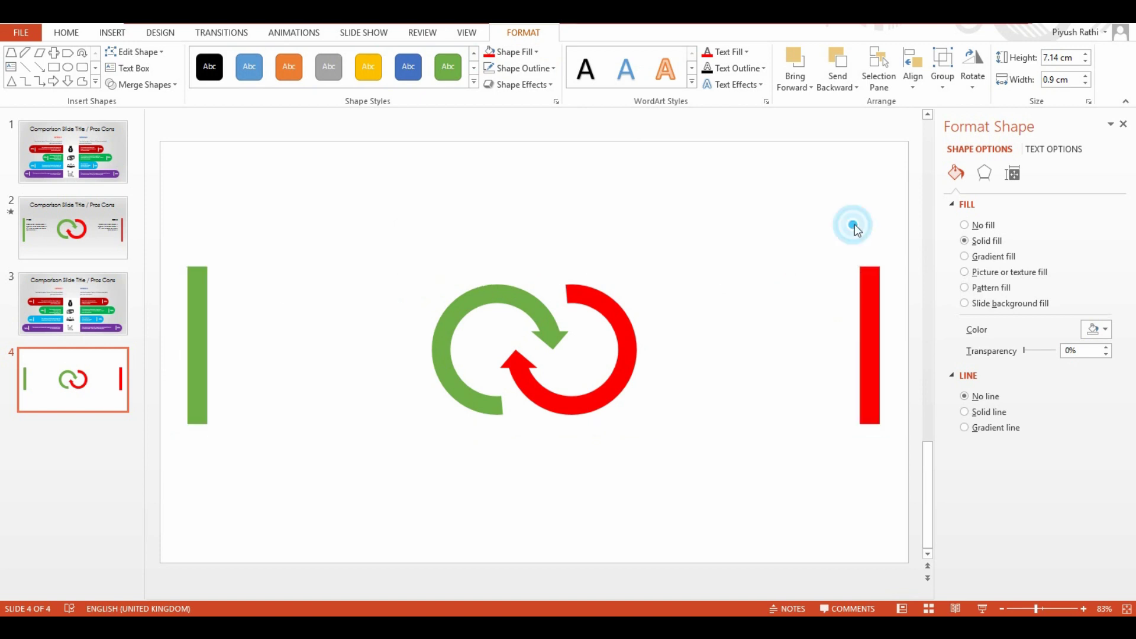
{"action": "left_click", "coordinate": [964, 219]}
{"action": "left_click", "coordinate": [1098, 294]}
{"action": "left_click", "coordinate": [1054, 349]}
{"action": "left_click", "coordinate": [1103, 340]}
Make the background gradient Radial, bright from the centre
{"action": "left_click", "coordinate": [1066, 317]}
{"action": "left_click", "coordinate": [1092, 340]}
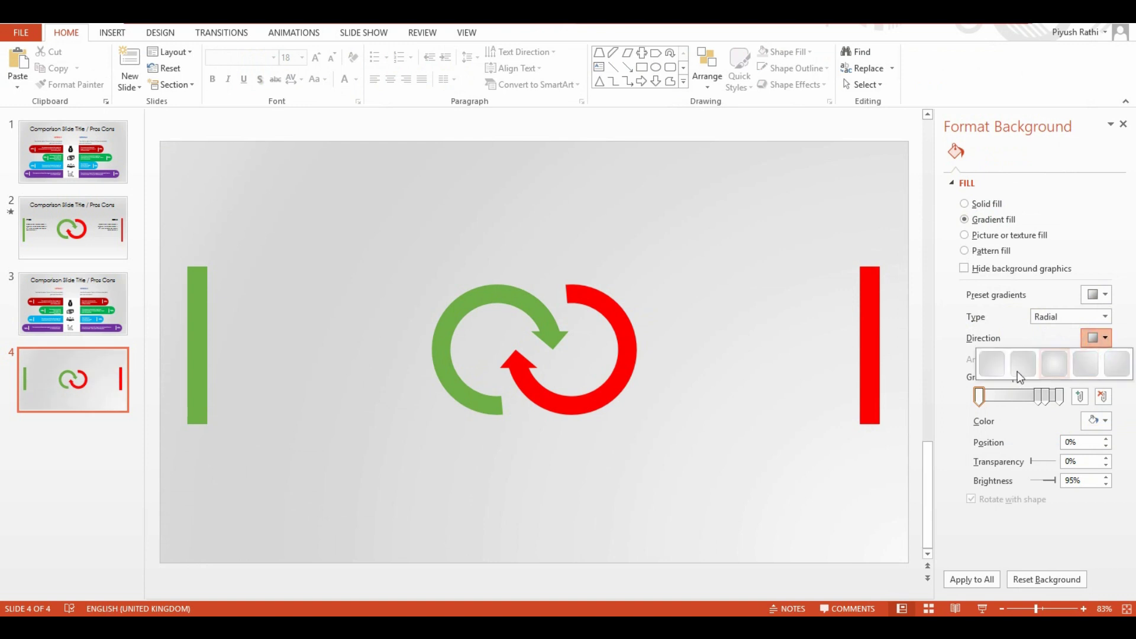
{"action": "left_click", "coordinate": [1050, 369]}
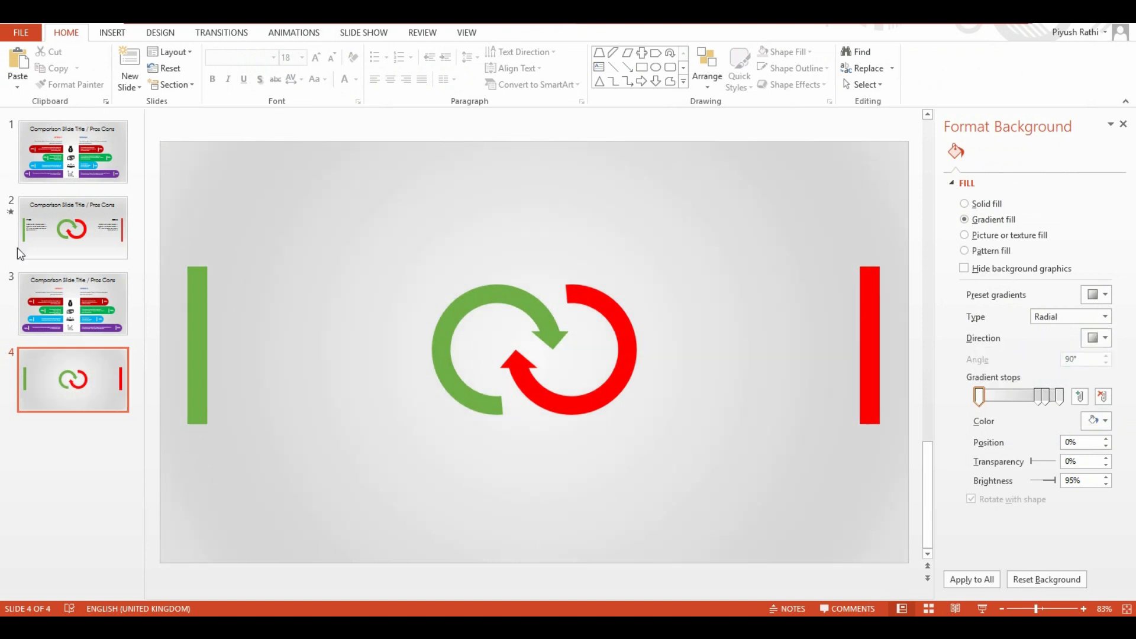
Copy slide 2's title and PROS/CONS text boxes onto slide 4 and nudge PROS clear of the bar
{"action": "left_click", "coordinate": [19, 253]}
{"action": "left_click", "coordinate": [195, 217]}
{"action": "left_click", "coordinate": [258, 299], "text": "shift"}
{"action": "key", "text": "ctrl+c"}
{"action": "left_click", "coordinate": [71, 379]}
{"action": "key", "text": "ctrl+v"}
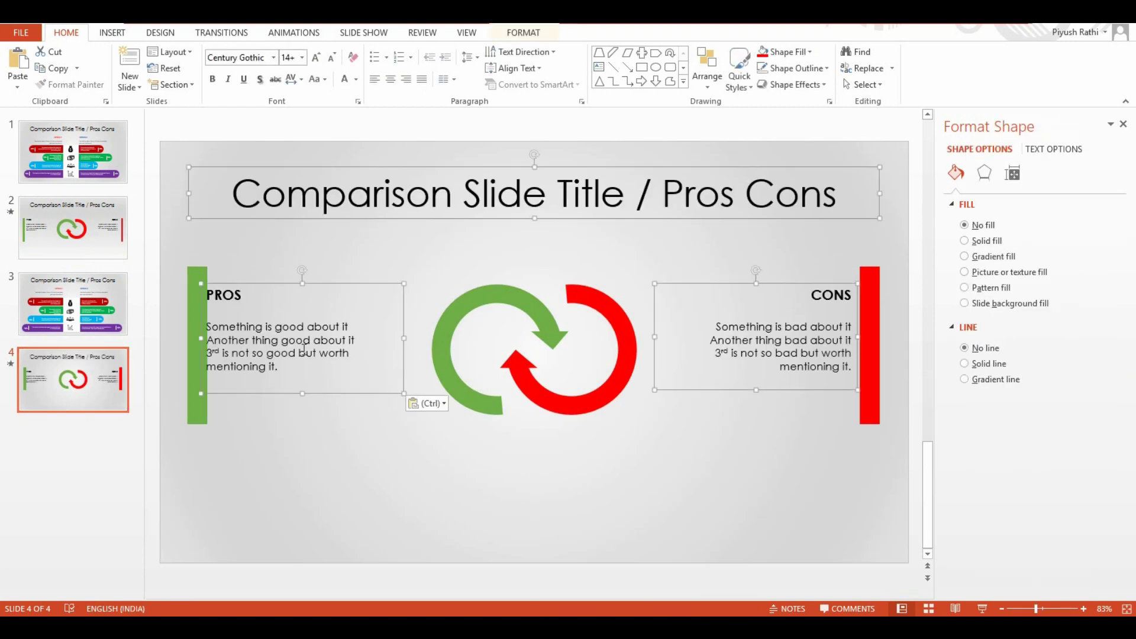
{"action": "left_click", "coordinate": [256, 292]}
{"action": "left_click_drag", "start_coordinate": [263, 289], "coordinate": [271, 283]}
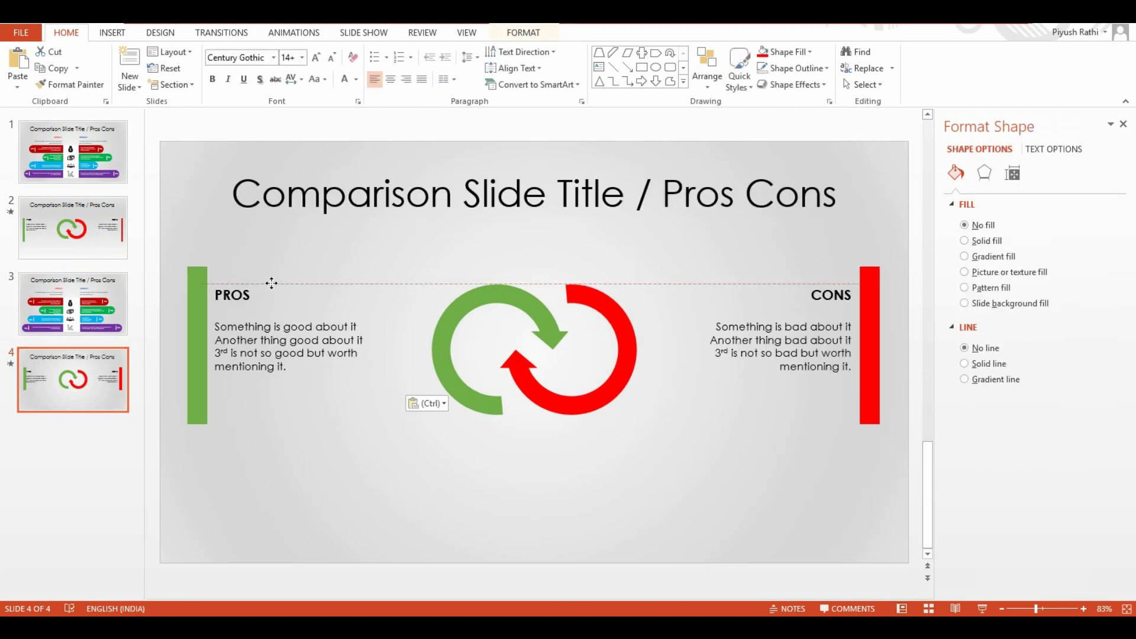
{"action": "key", "text": "Tab"}
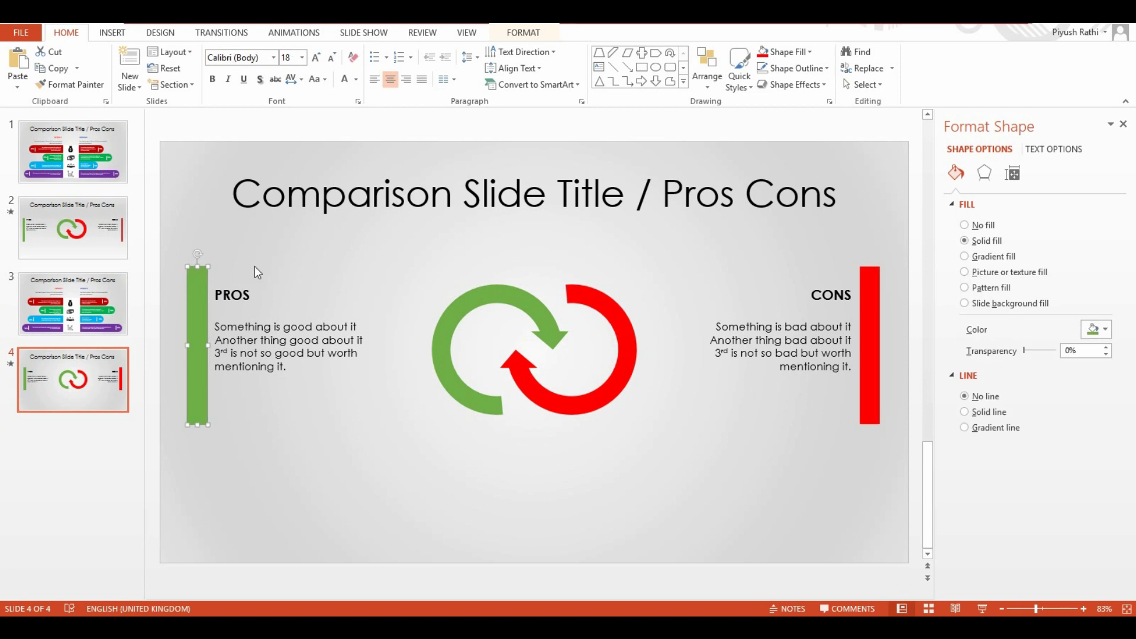
{"action": "left_click", "coordinate": [293, 33]}
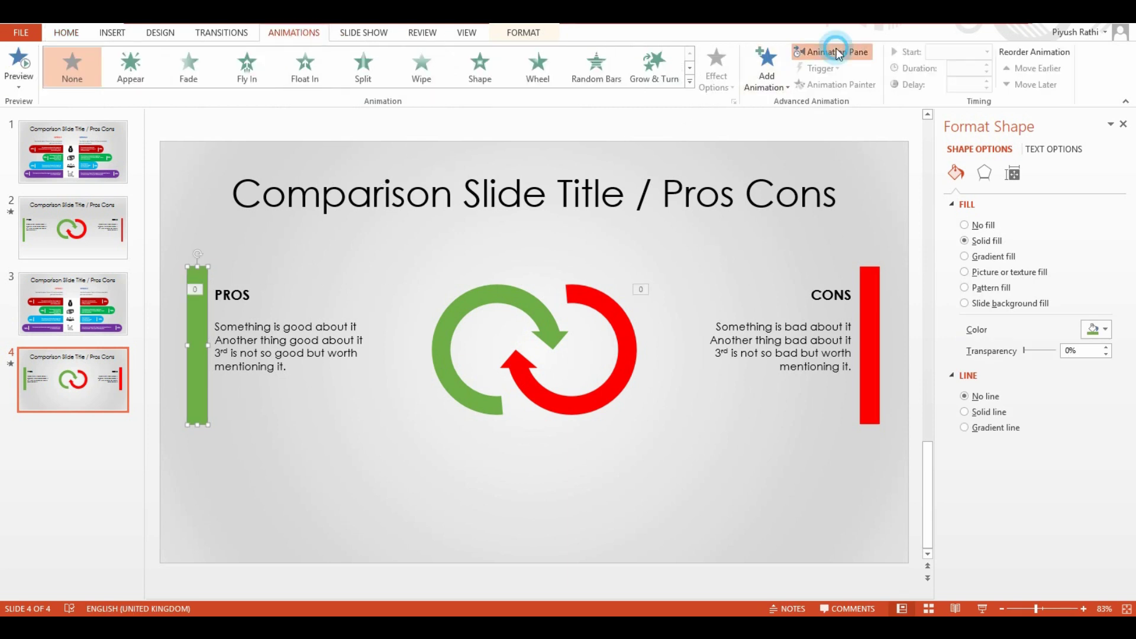
Give the green bar a Fly In animation and move it to the top of the order
{"action": "left_click", "coordinate": [831, 52]}
{"action": "left_click", "coordinate": [261, 72]}
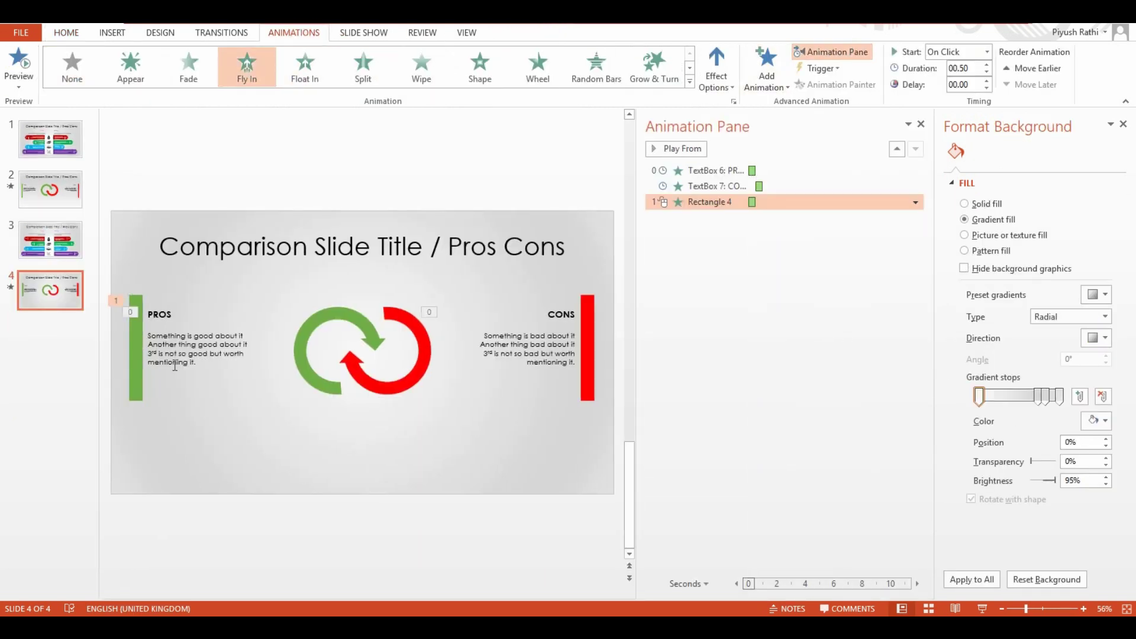
{"action": "left_click", "coordinate": [728, 171]}
{"action": "left_click_drag", "start_coordinate": [728, 202], "coordinate": [735, 172]}
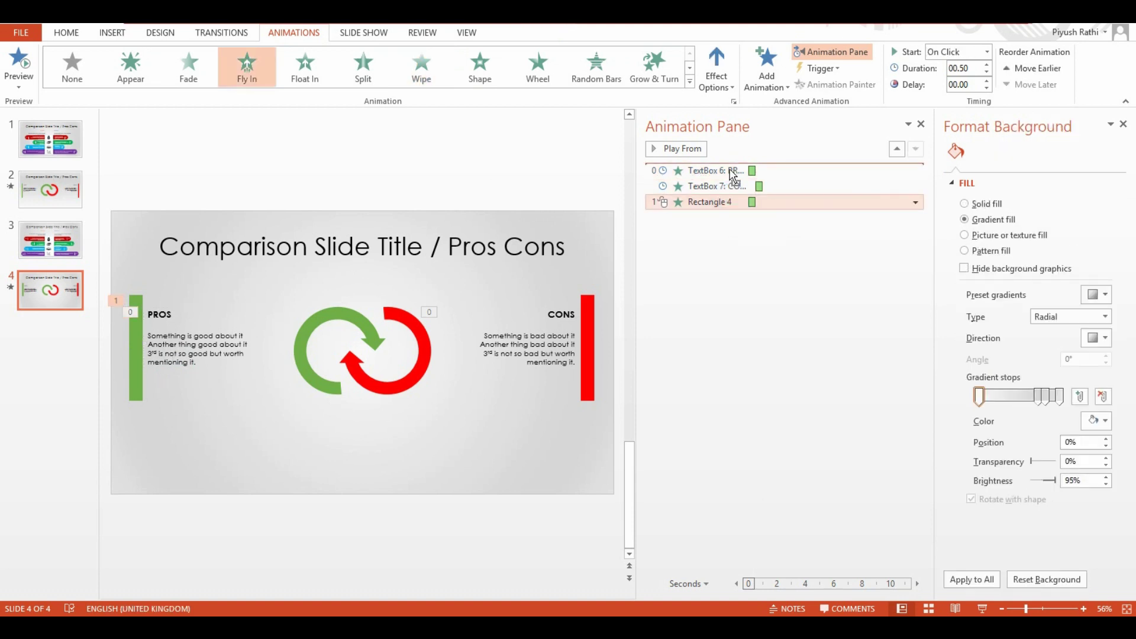
{"action": "left_click", "coordinate": [773, 188]}
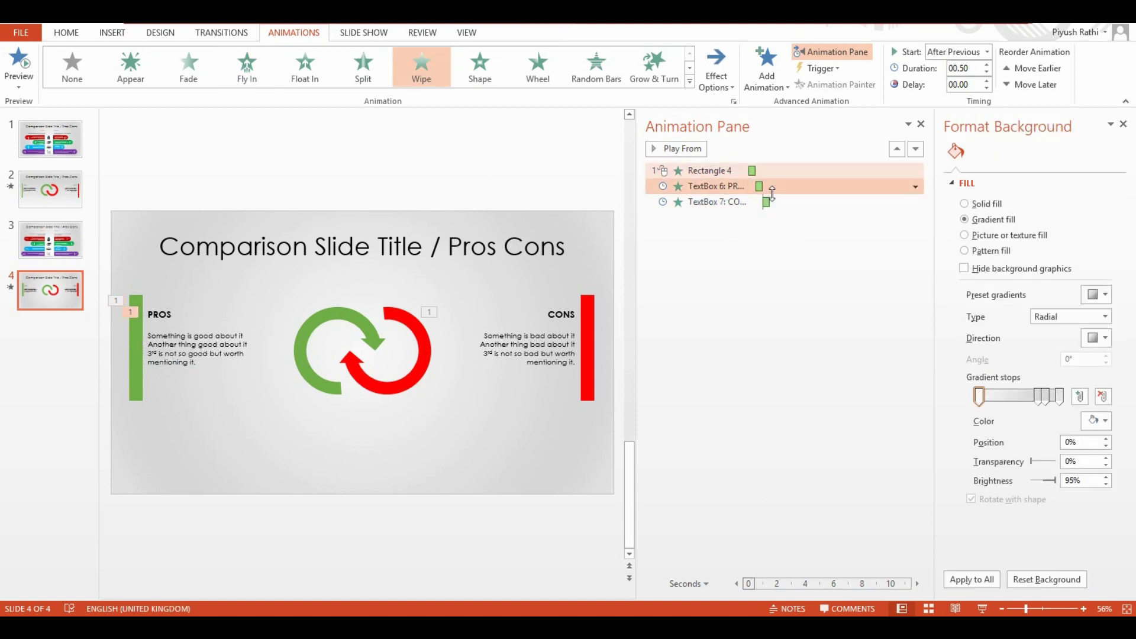
Give the red bar Fly In before the CONS text, starting After Previous, then preview
{"action": "left_click", "coordinate": [592, 334]}
{"action": "left_click", "coordinate": [247, 68]}
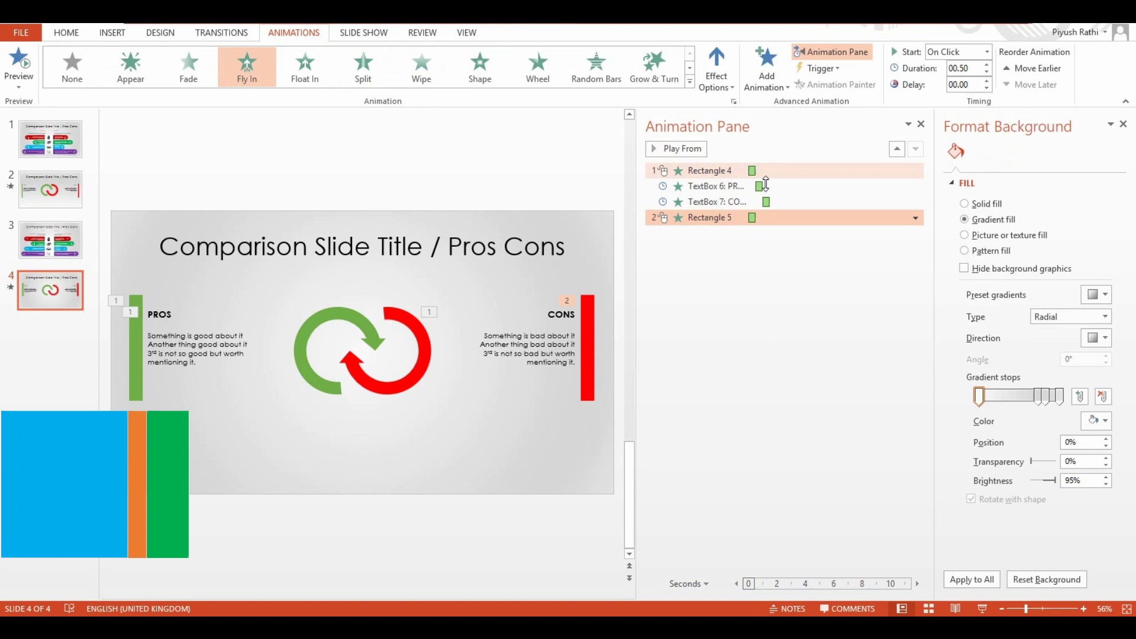
{"action": "left_click_drag", "start_coordinate": [766, 217], "coordinate": [766, 194]}
{"action": "left_click", "coordinate": [915, 202]}
{"action": "left_click", "coordinate": [872, 254]}
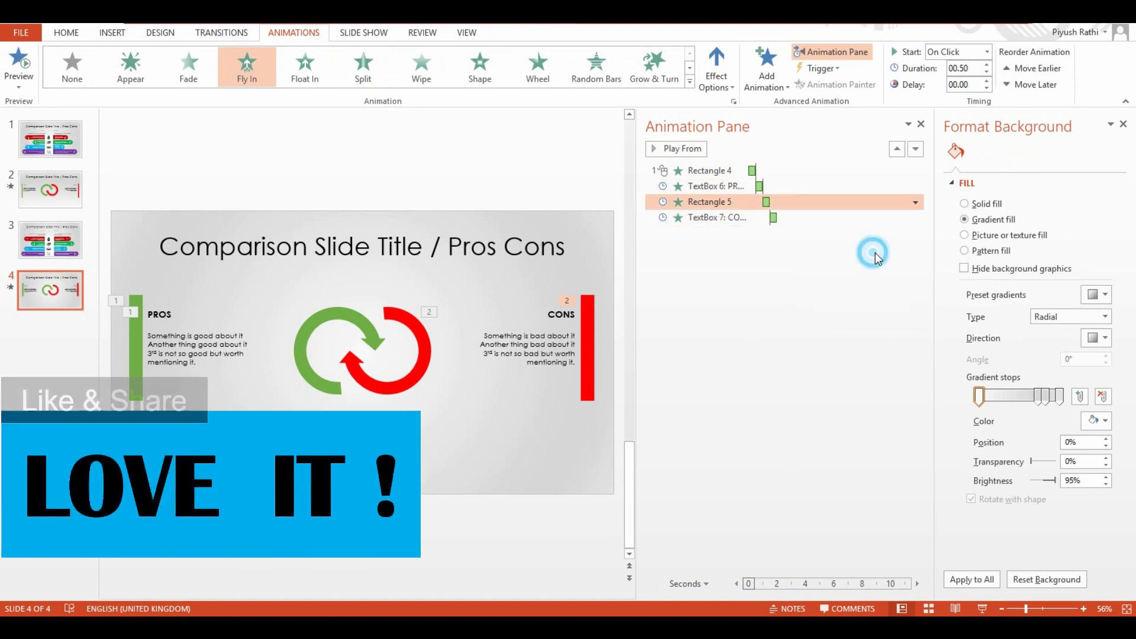
{"action": "left_click", "coordinate": [674, 149]}
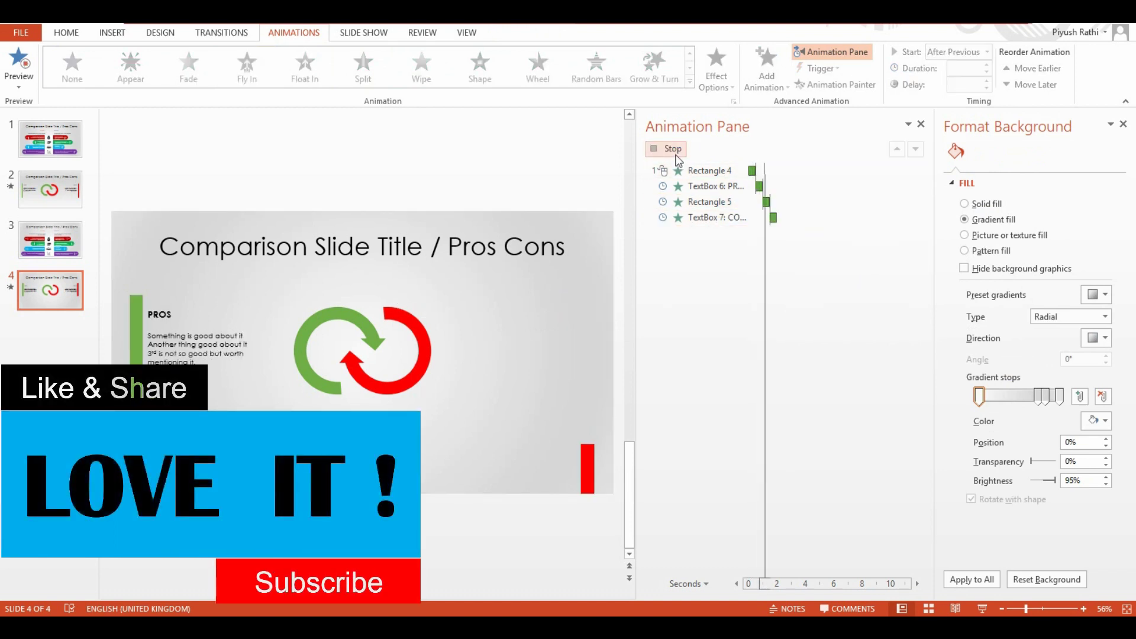
Present the slide show from slide 3 and advance to the Pros/Cons slide
{"action": "key", "text": "Page_Up"}
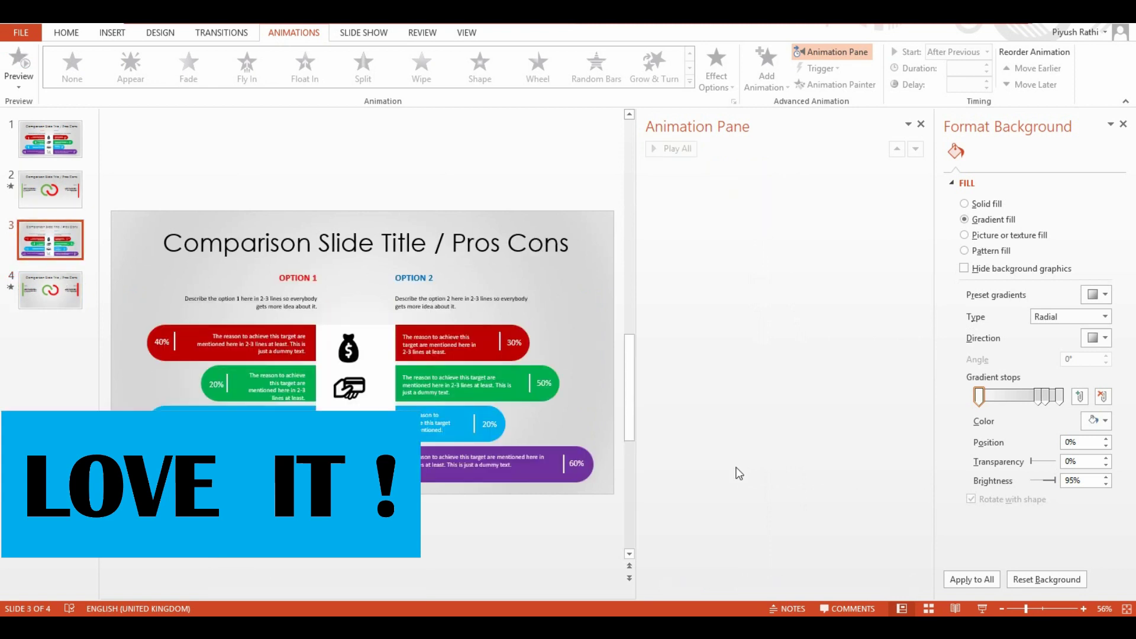
{"action": "left_click", "coordinate": [983, 609]}
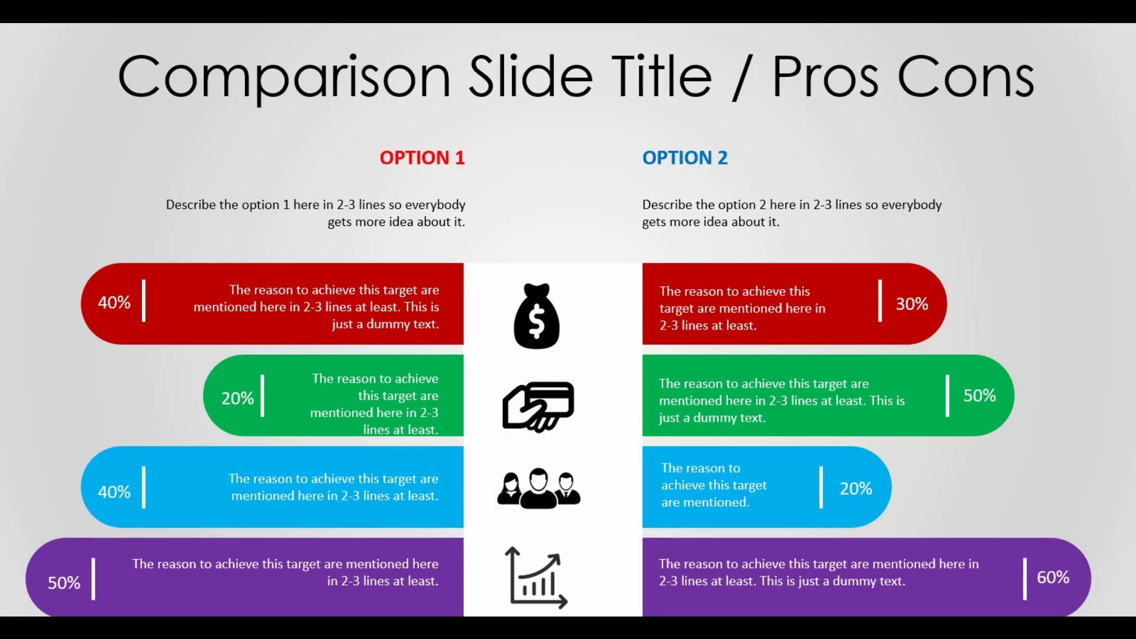
{"action": "key", "text": "Right"}
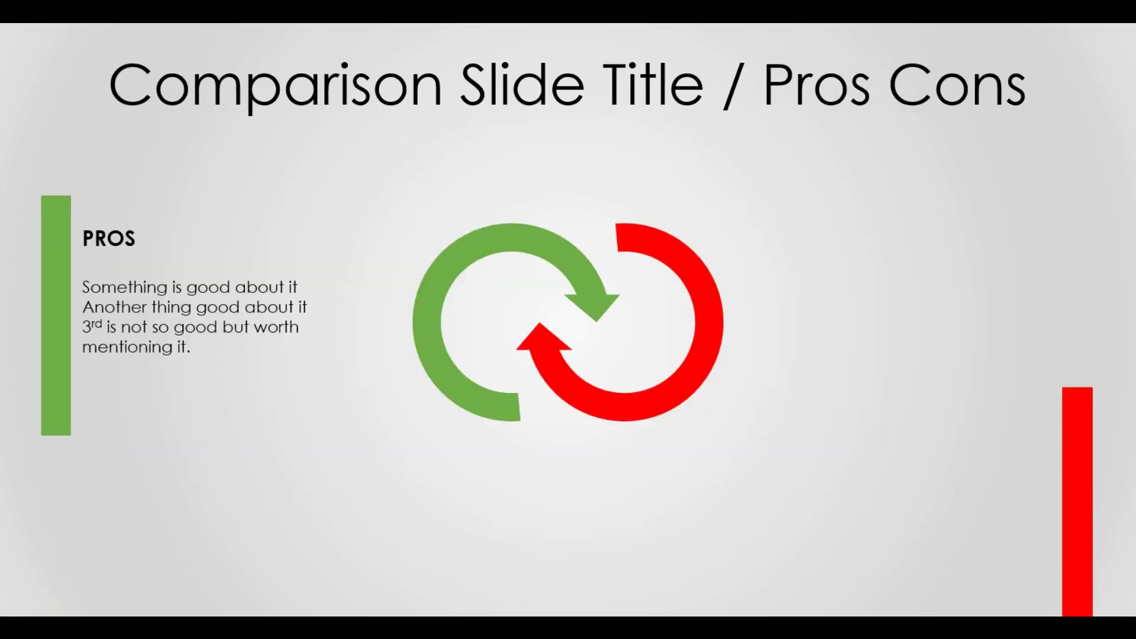